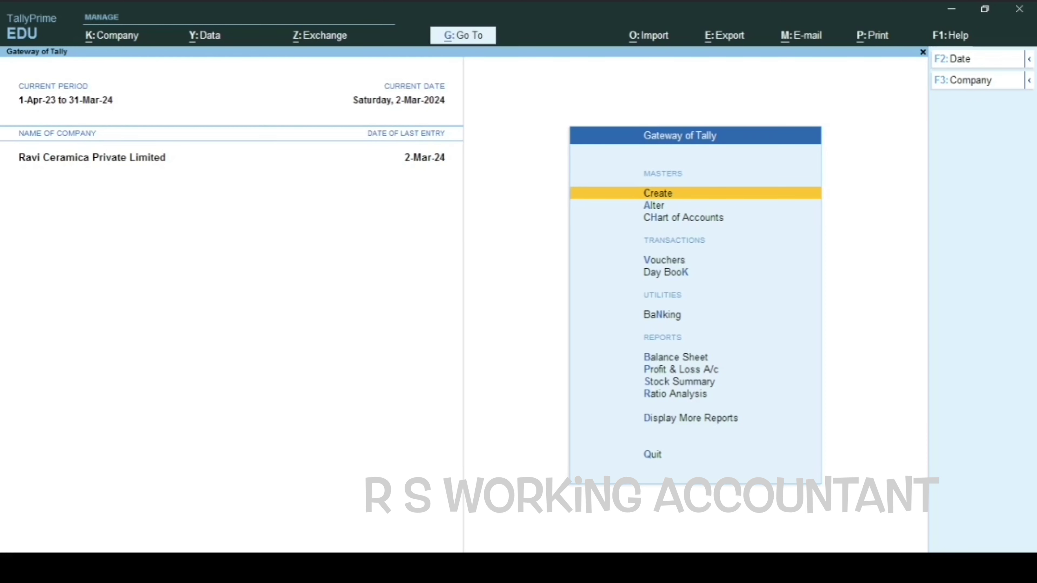
Open the Trial Balance report from the additional accounting reports
key(Down)
key(Down)
key(Down)
key(Down)
key(Down)
key(Down)
key(Down)
key(Down)
key(Down)
key(Down)
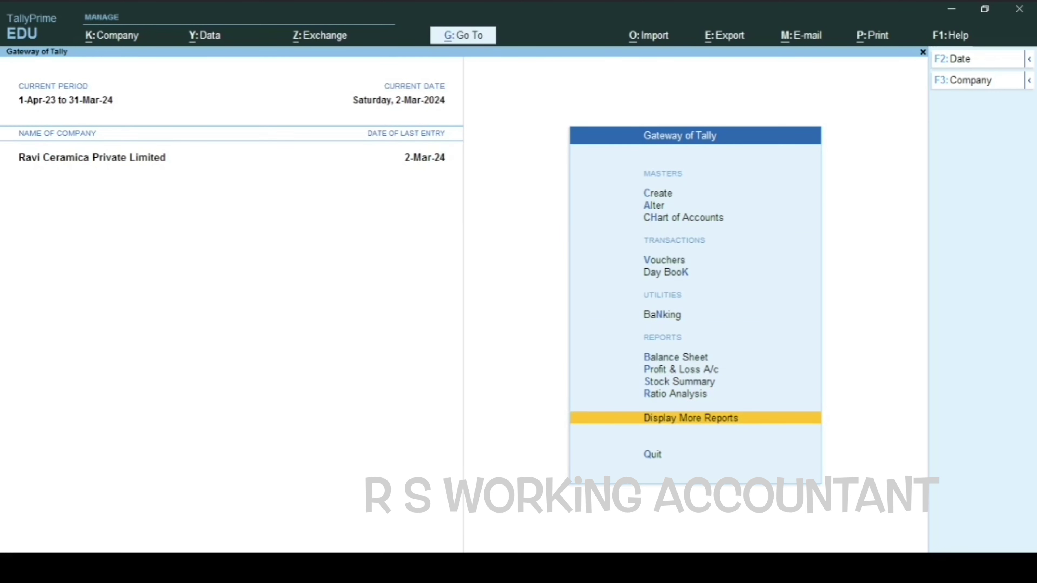
key(Return)
key(Down)
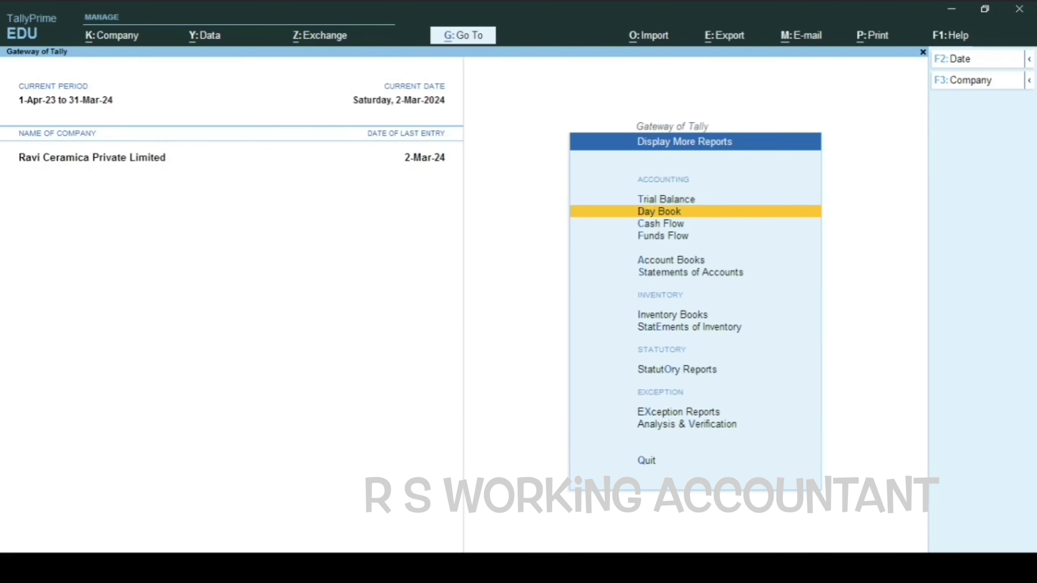
key(Up)
key(Return)
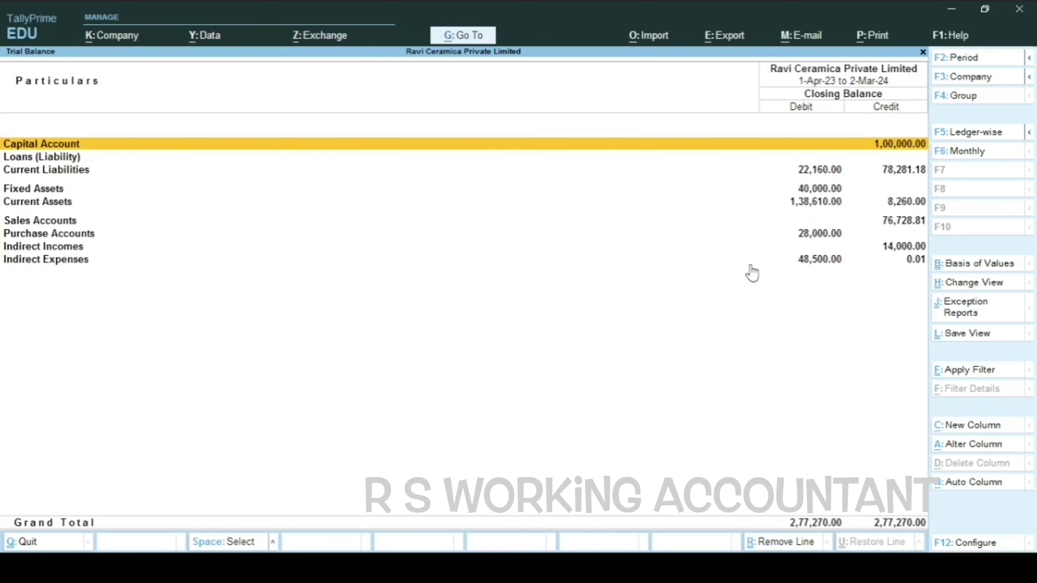
Drill down into the Current Assets group and return to the Trial Balance
key(Down)
key(Down)
key(Down)
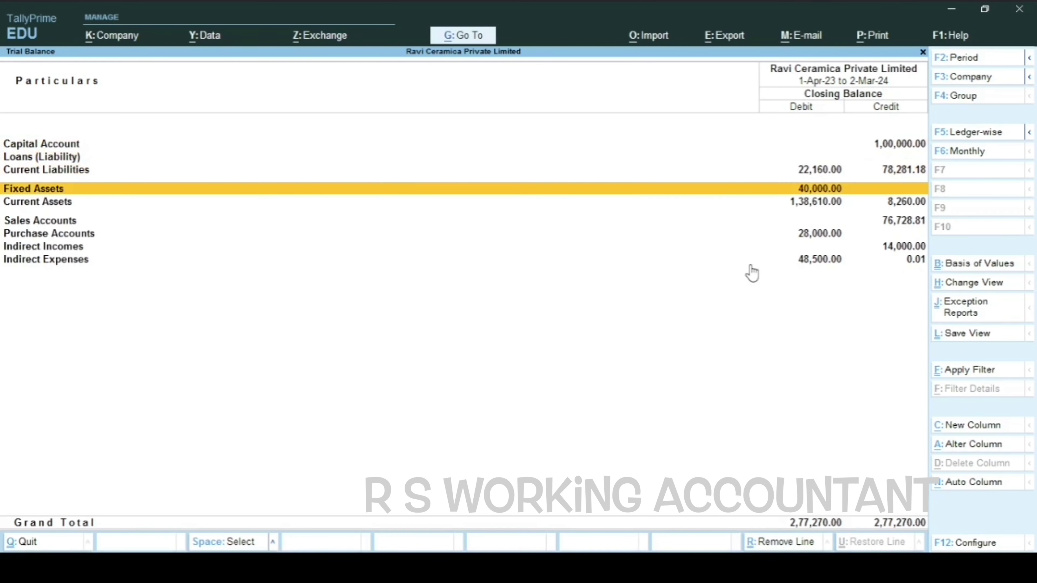
key(Down)
key(Return)
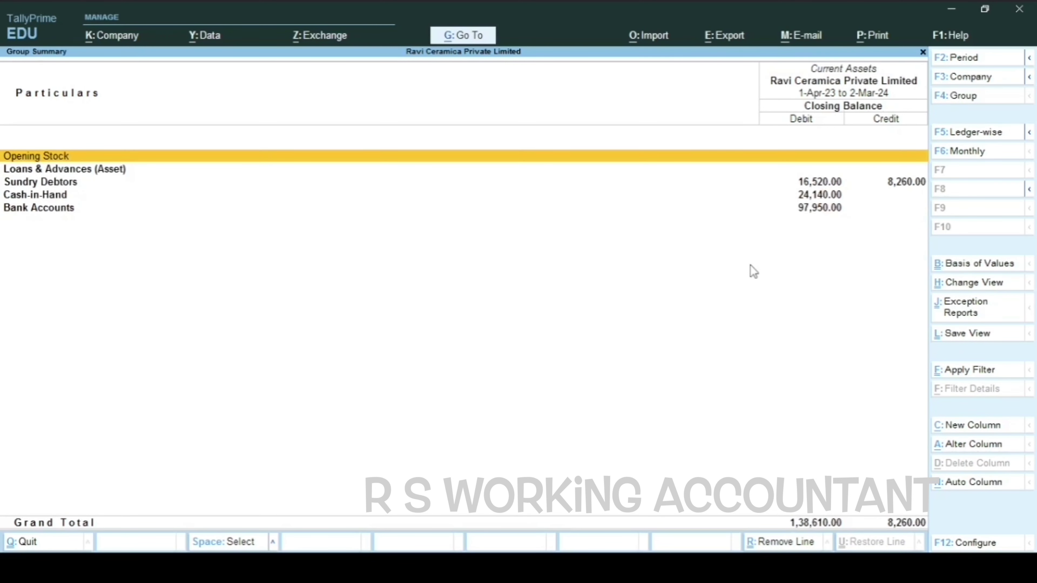
key(Escape)
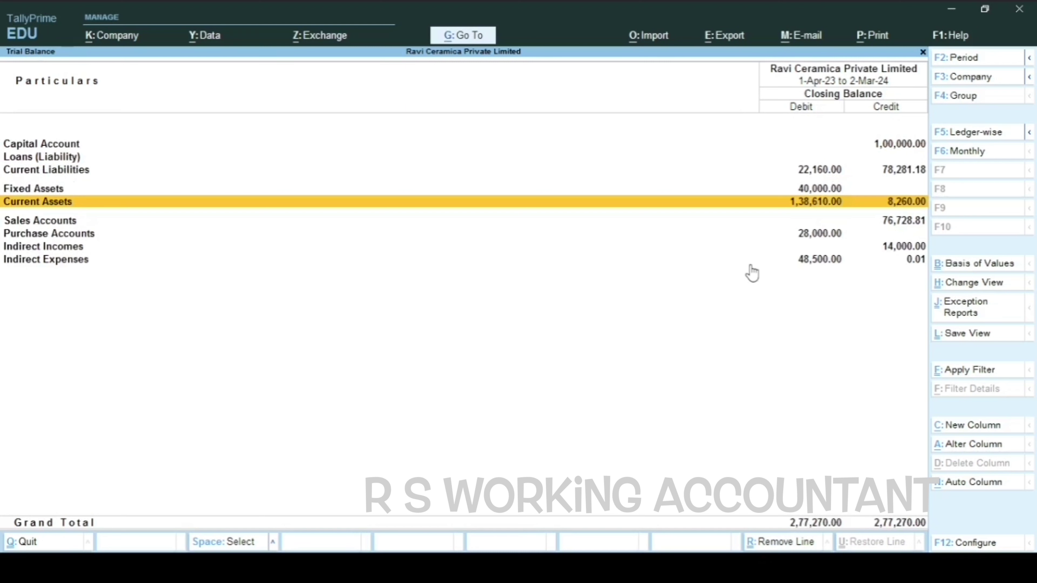
Reopen the Current Assets summary and select its Sundry Debtors and Cash-in-Hand lines
key(Return)
key(Down)
key(Down)
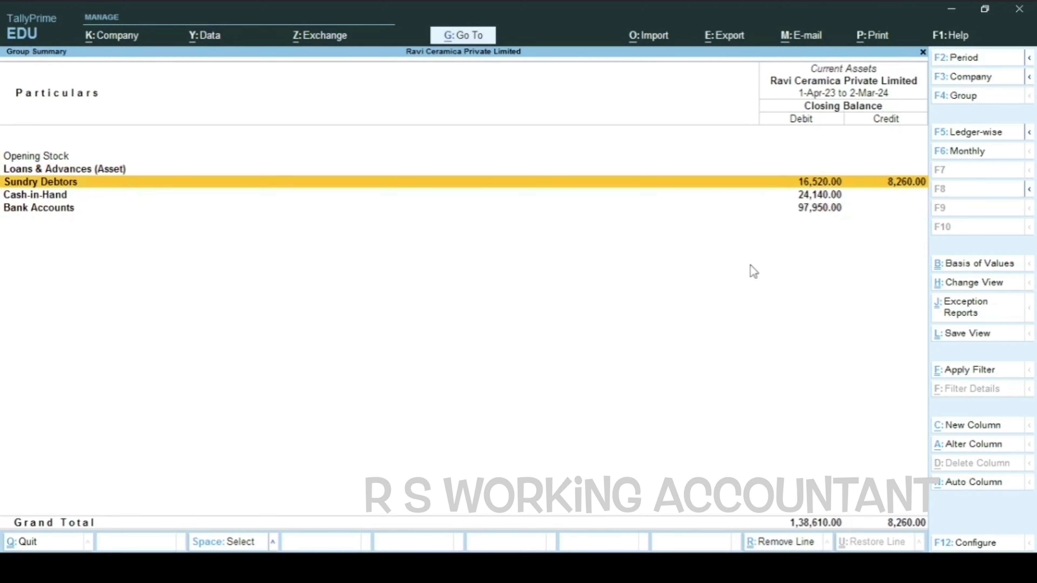
key(space)
key(Down)
key(space)
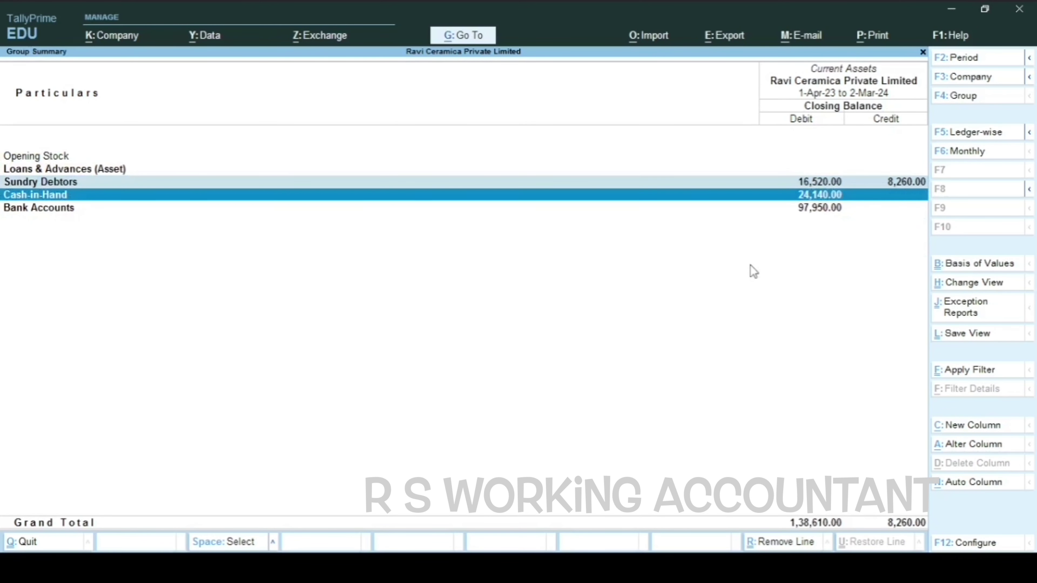
key(Up)
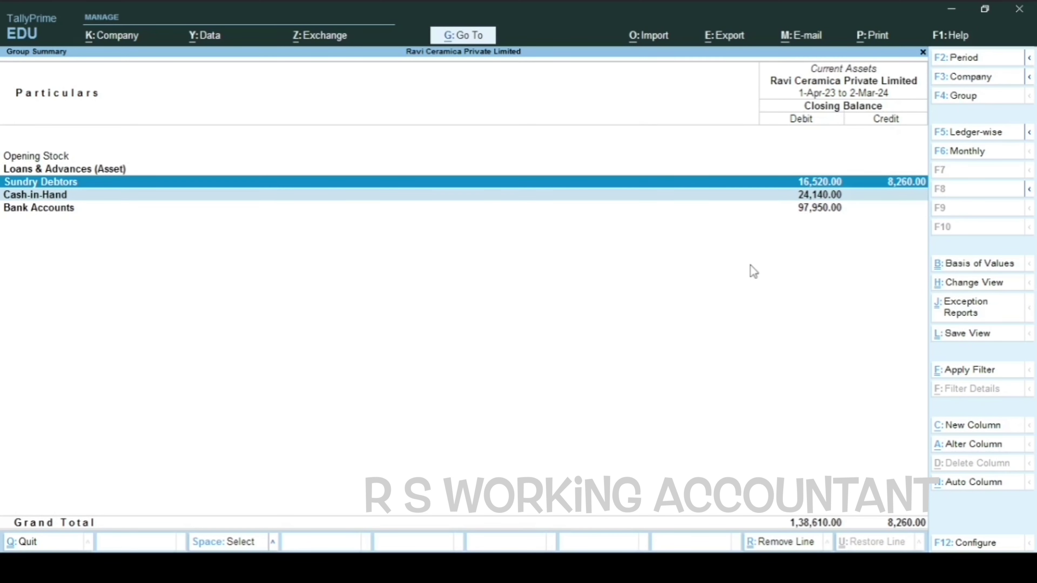
Examine the party ledgers under Sundry Debtors, and return to the Trial Balance
key(Return)
key(Down)
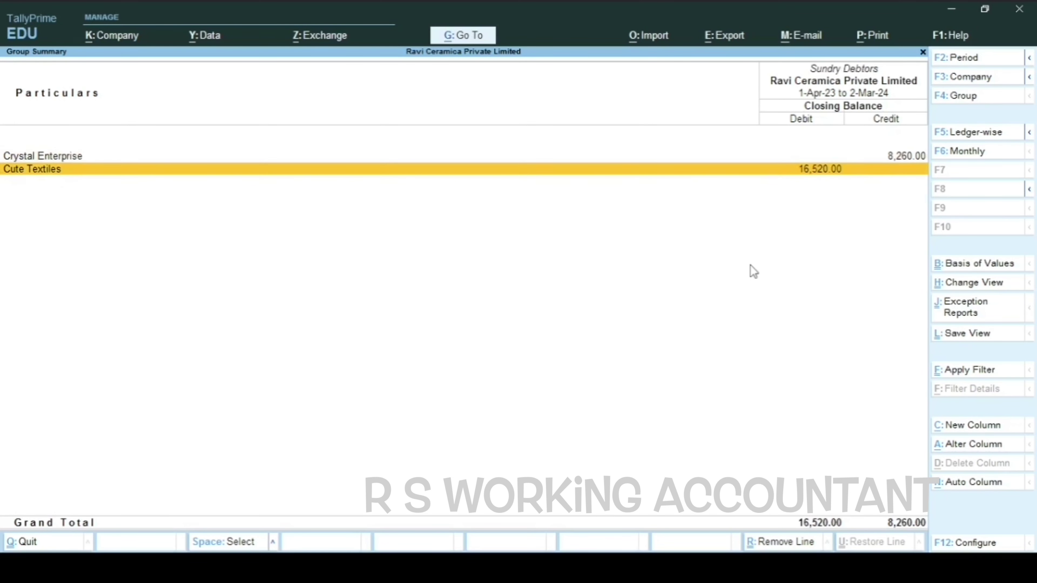
key(Up)
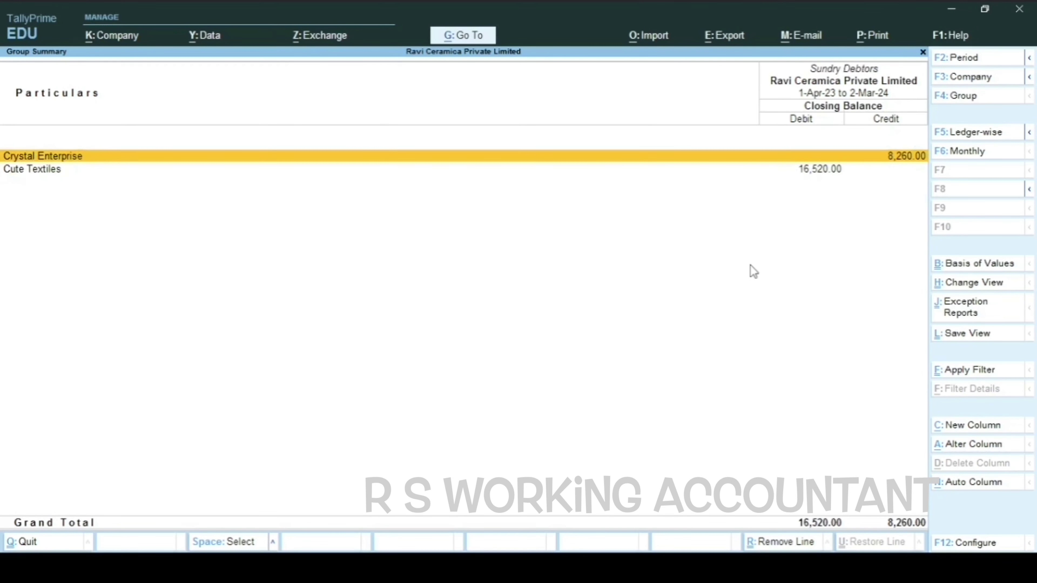
key(Escape)
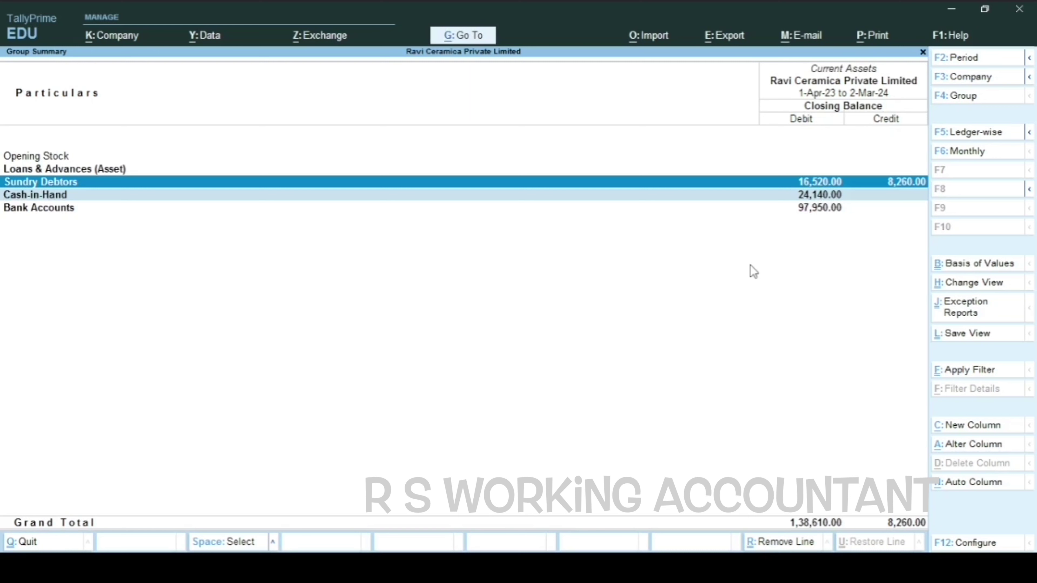
key(Up)
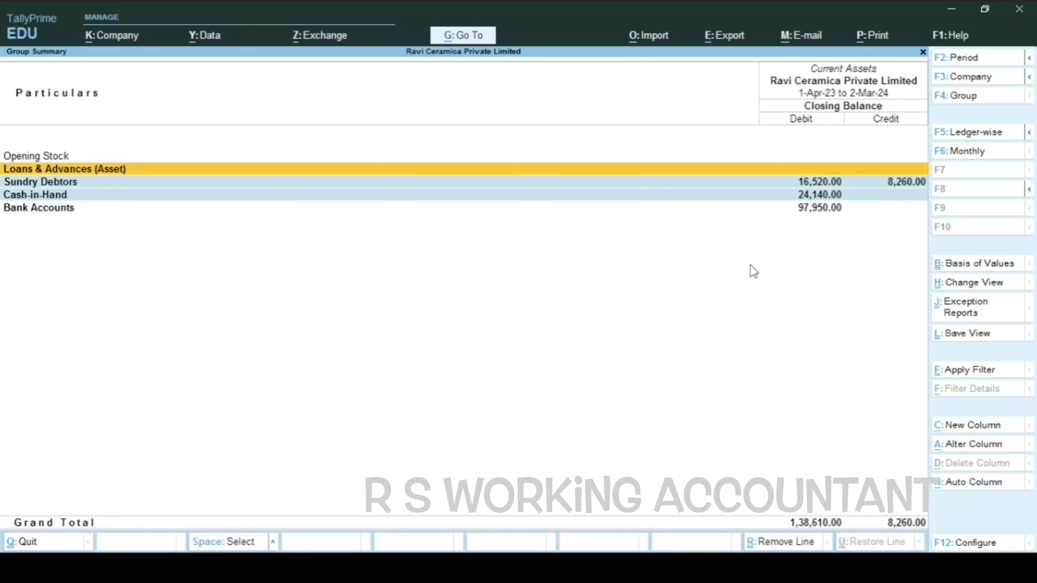
key(Escape)
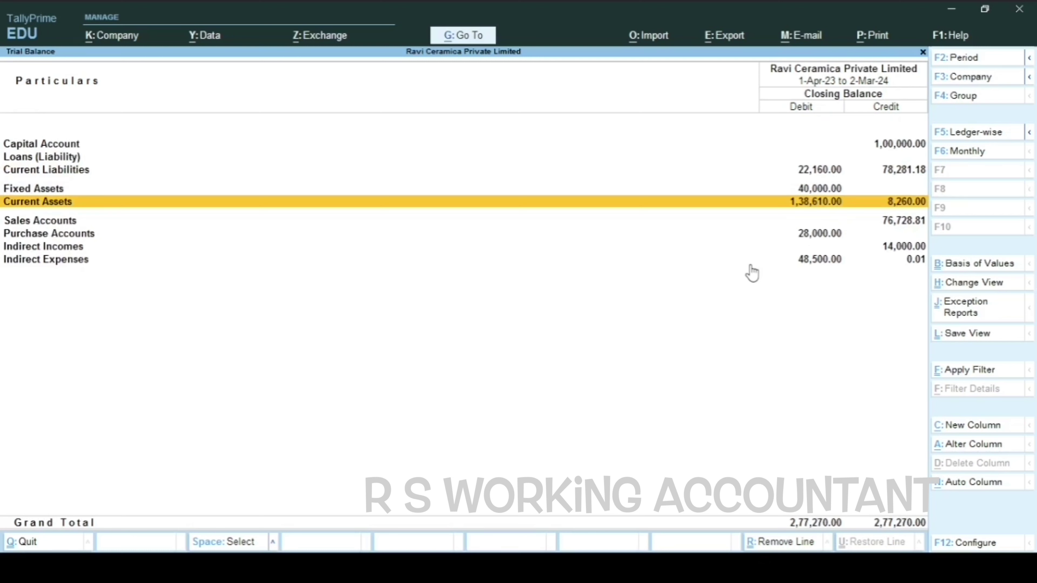
Examine the individual expense ledgers under Indirect Expenses, and return to the Trial Balance
click(187, 236)
key(Down)
key(Down)
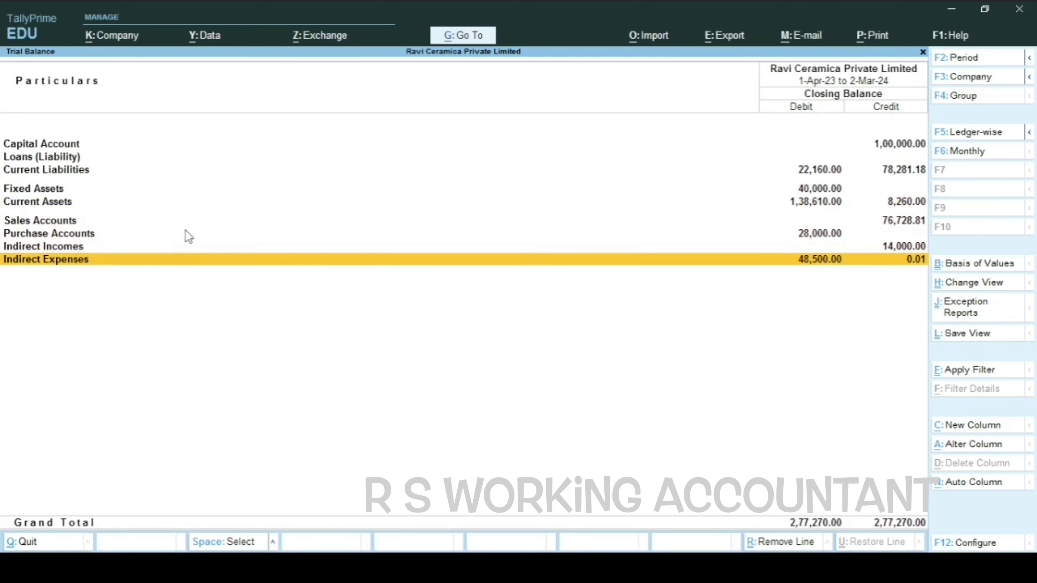
key(Return)
key(Down)
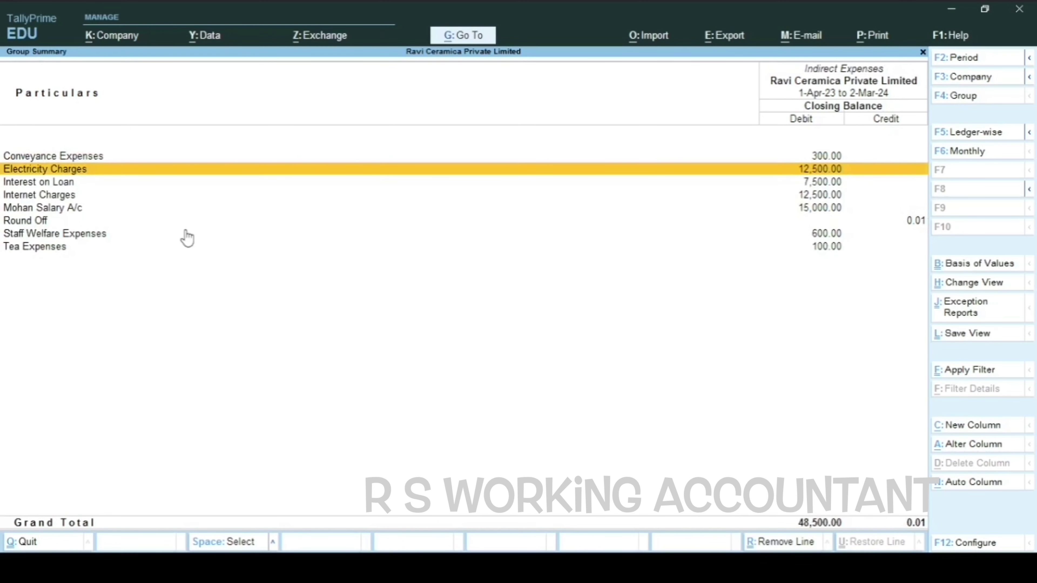
key(Down)
key(Down)
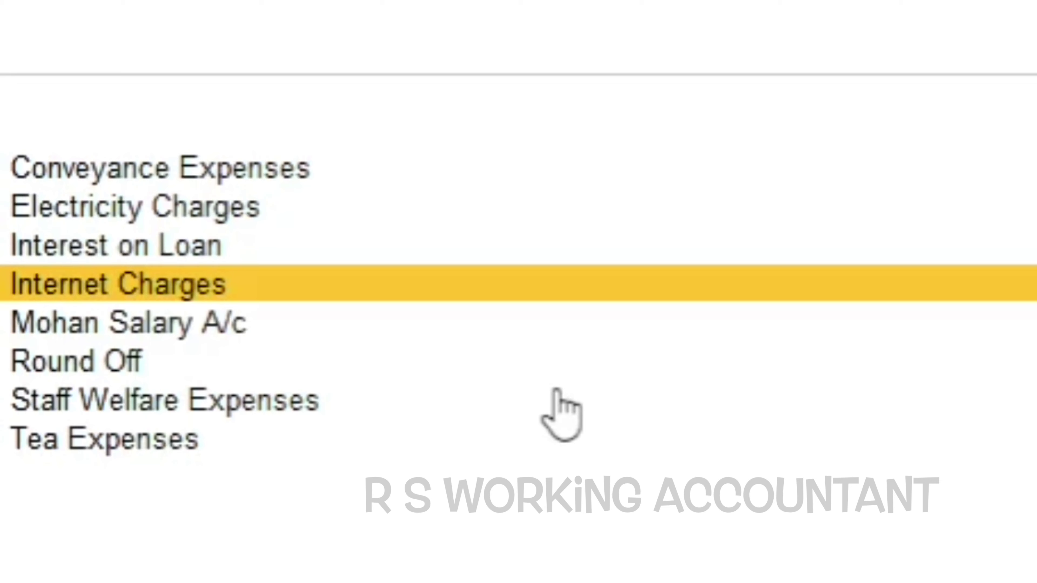
key(Down)
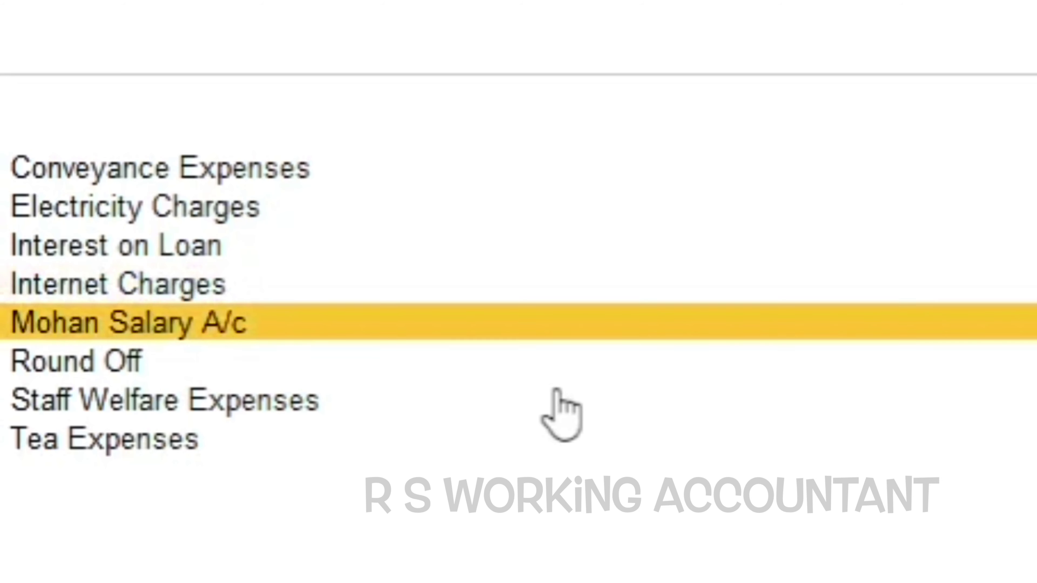
key(Down)
key(Down)
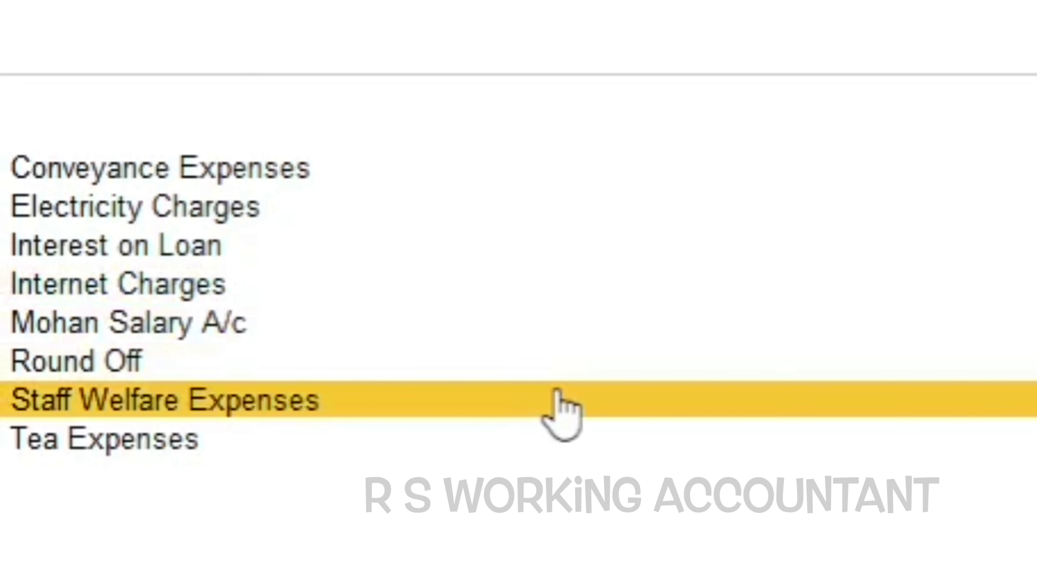
key(Down)
key(Escape)
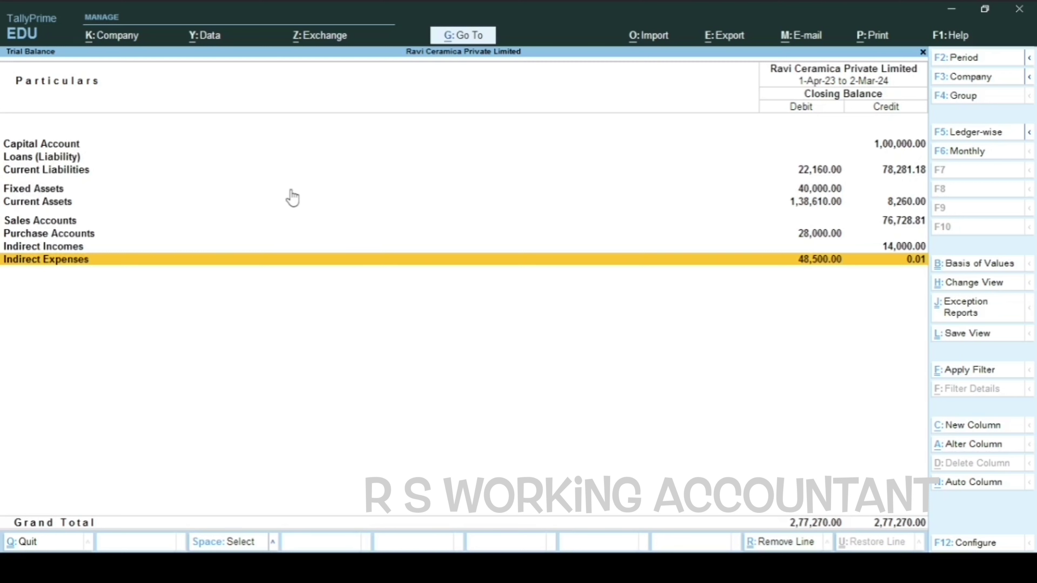
Look through the Trial Balance groups from Current Liabilities down to Indirect Expenses
click(35, 174)
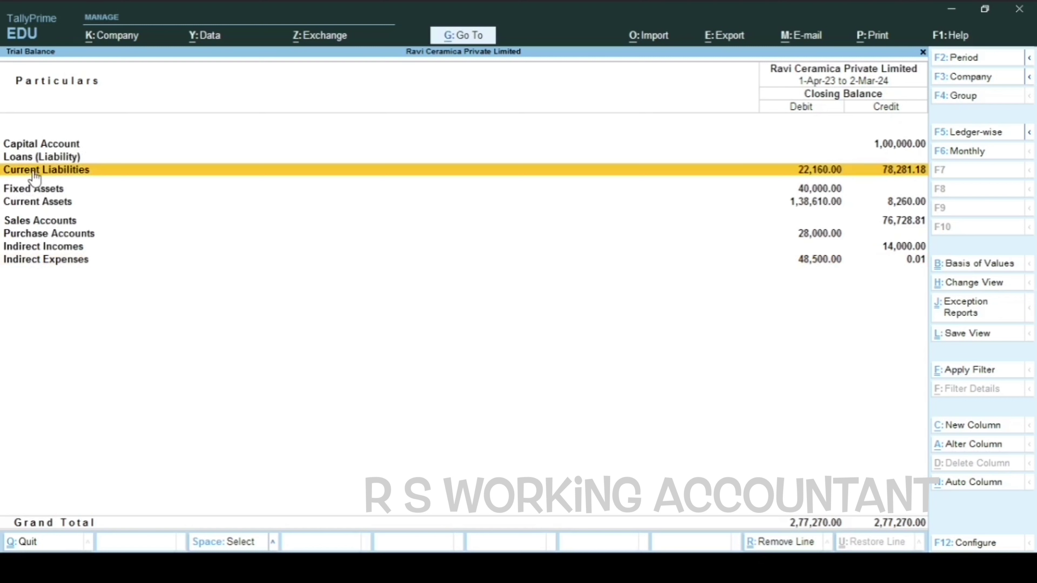
key(Down)
key(Down)
key(Down)
key(Down)
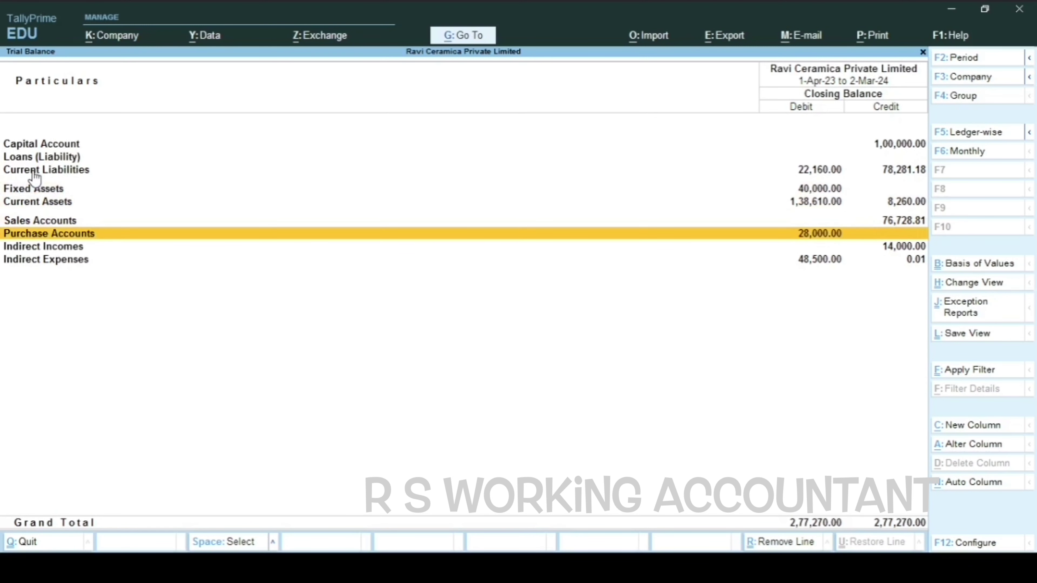
key(Down)
key(Down)
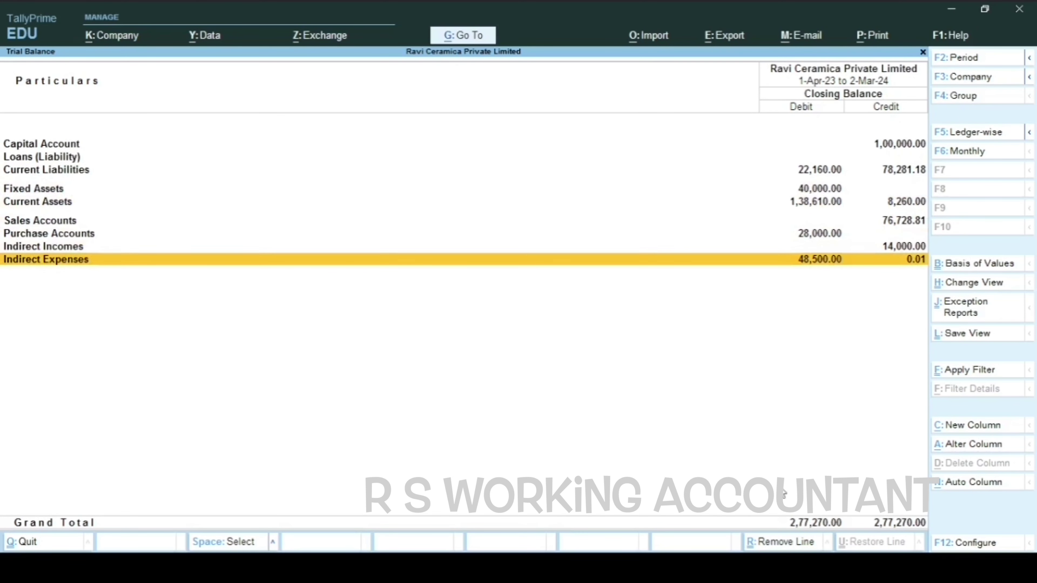
Configure the Trial Balance with Ledger-wise as its type of grouping and apply the setting
click(984, 546)
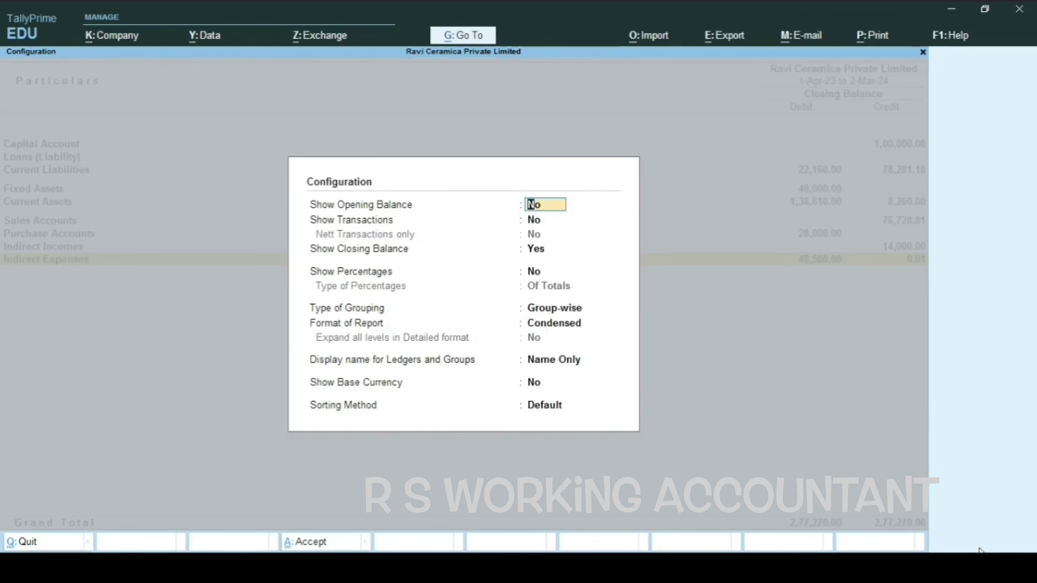
key(Down)
key(Down)
key(Down)
key(Down)
key(Down)
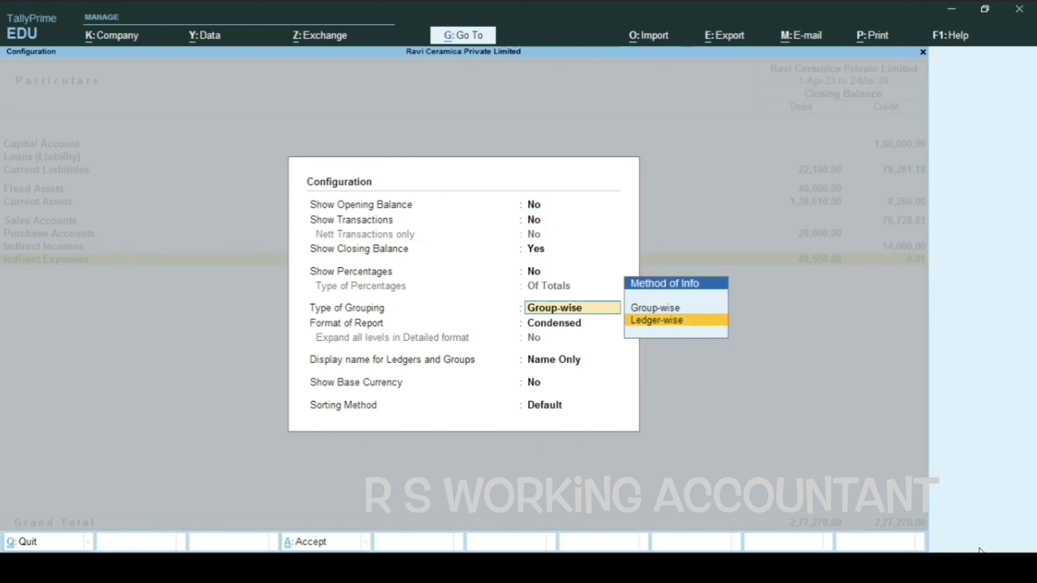
key(Return)
key(ctrl+a)
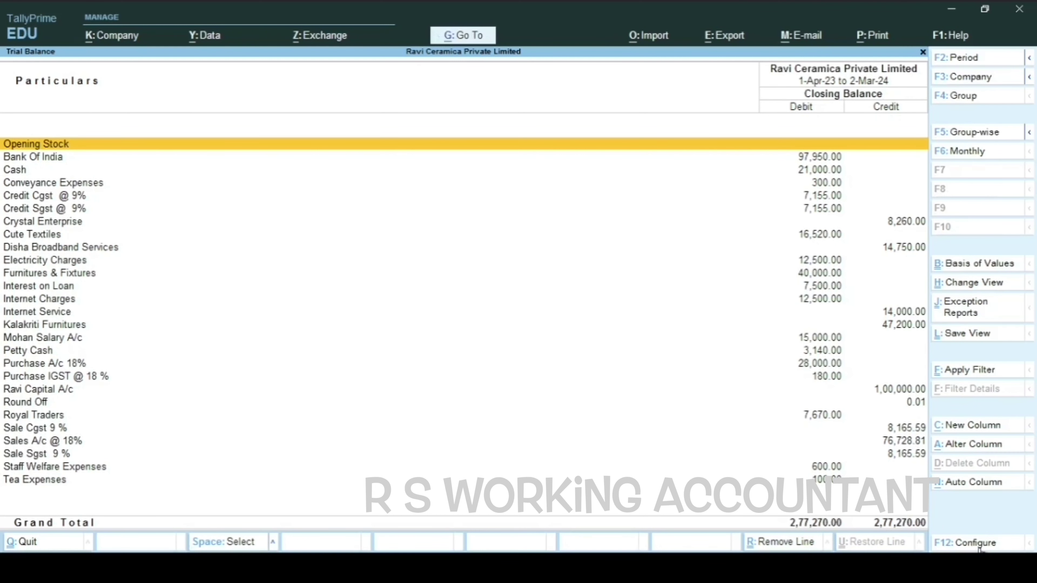
Review the closing balances of the individual ledgers in the ledger-wise Trial Balance
key(Down)
key(Down)
key(Down)
key(Down)
key(Down)
key(Down)
key(Down)
key(Down)
key(Down)
key(Down)
key(Down)
key(Down)
key(Down)
key(Down)
key(Down)
key(Down)
key(Down)
key(Down)
key(Down)
key(Down)
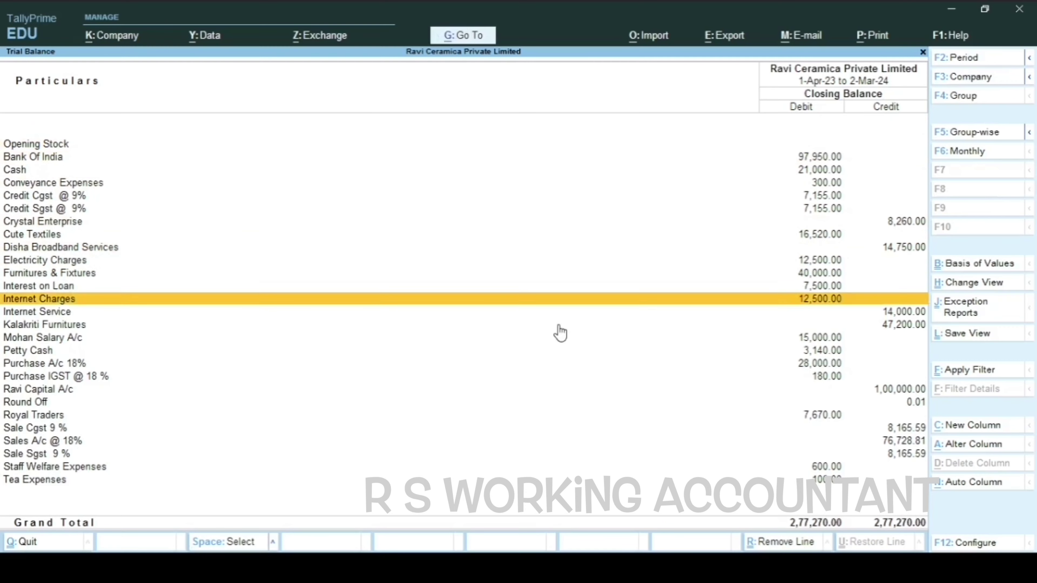
key(Up)
key(Up)
key(Up)
key(Up)
key(Up)
key(Up)
key(Up)
key(Up)
key(Up)
key(Up)
key(Up)
key(Up)
key(Up)
key(Up)
key(Up)
key(Up)
key(Up)
key(Up)
key(Up)
key(Up)
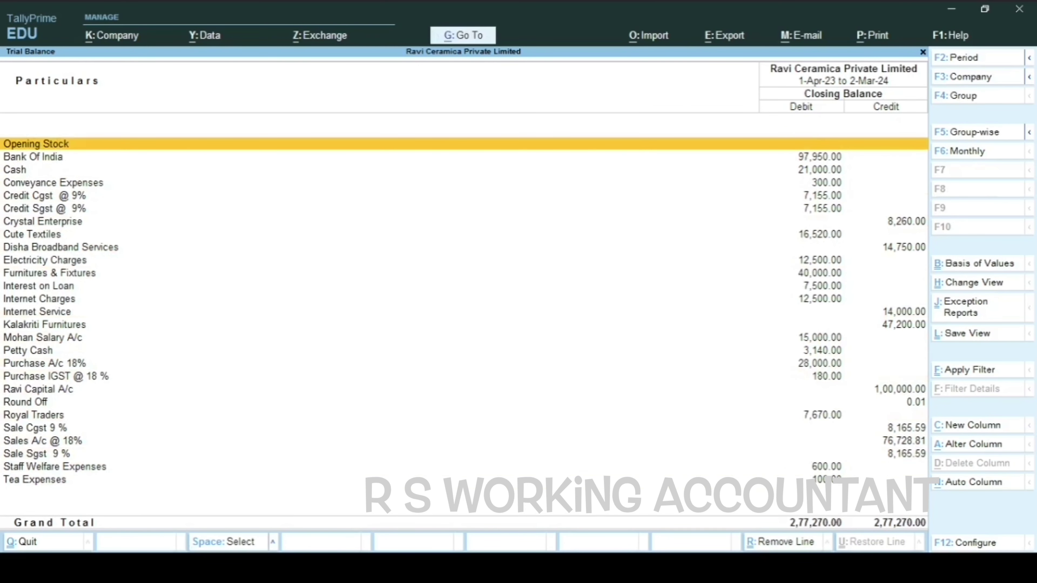
Set Show Opening Balance to Yes in the Trial Balance configuration, keeping transactions and percentages off
click(953, 546)
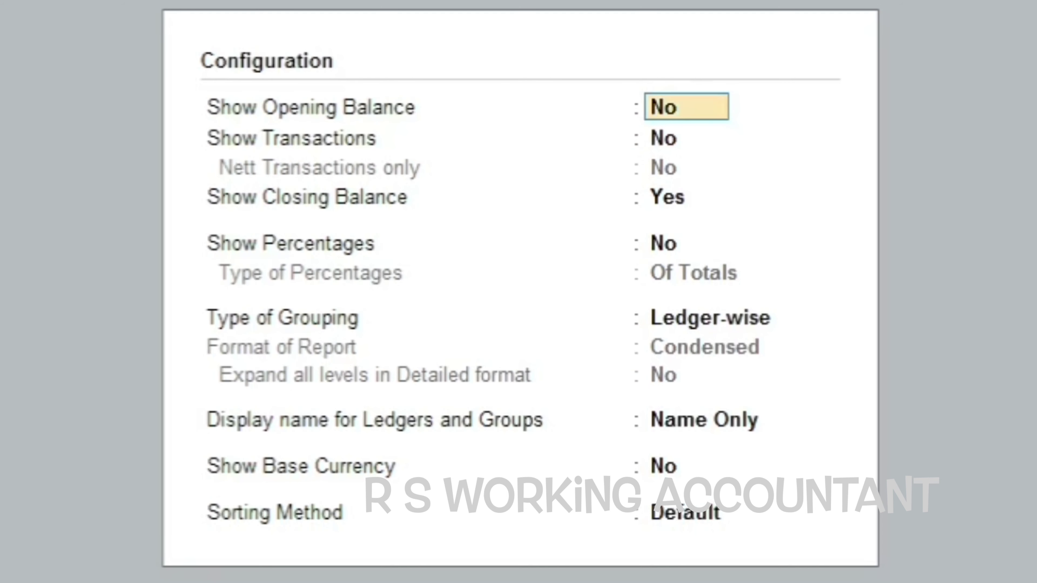
text(y)
key(Return)
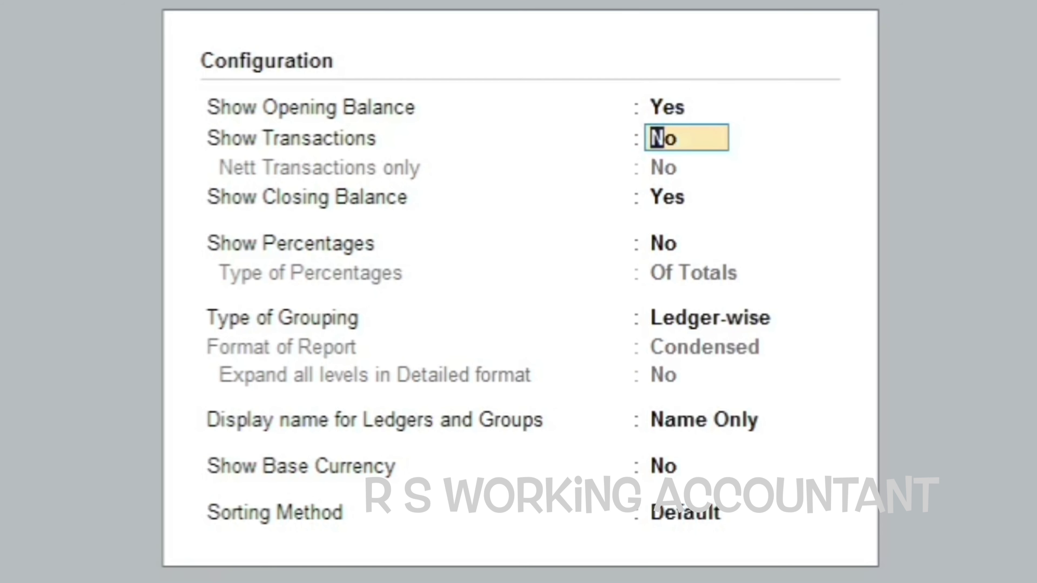
key(Return)
key(Return)
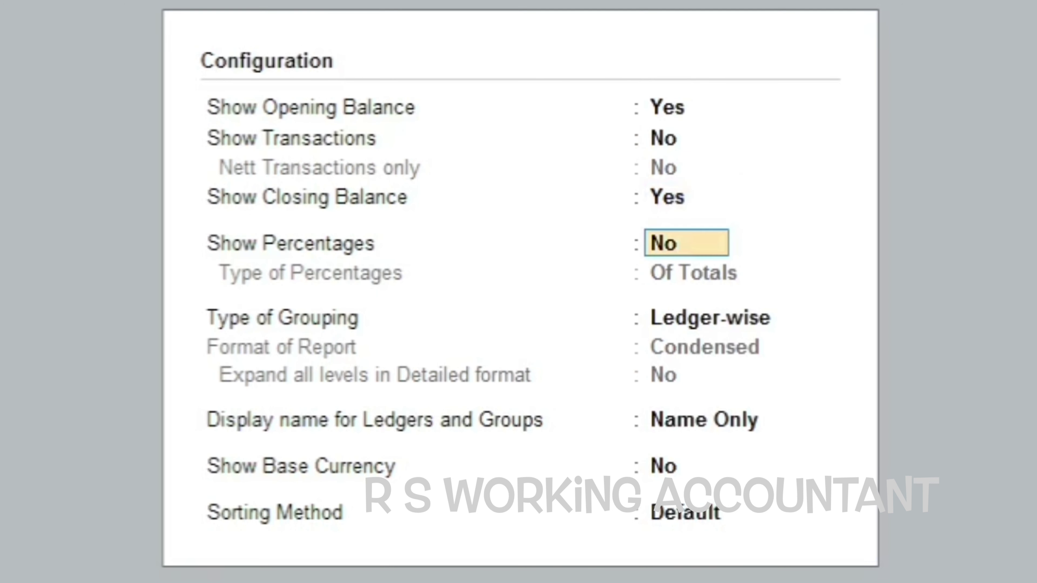
key(Return)
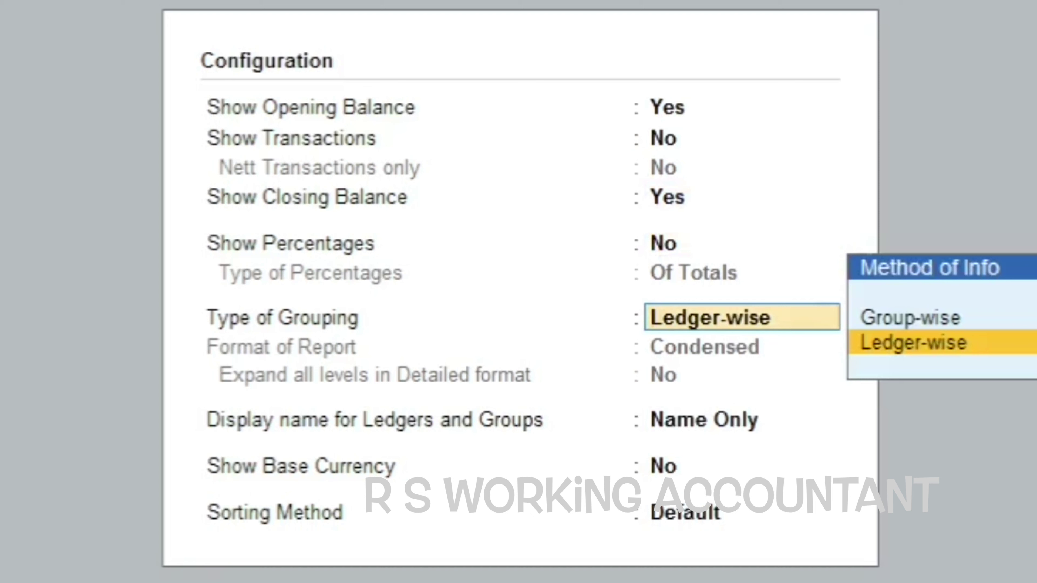
Set the type of grouping to Group-wise and the report format to Detailed with all levels expanded
key(Up)
key(Return)
key(Down)
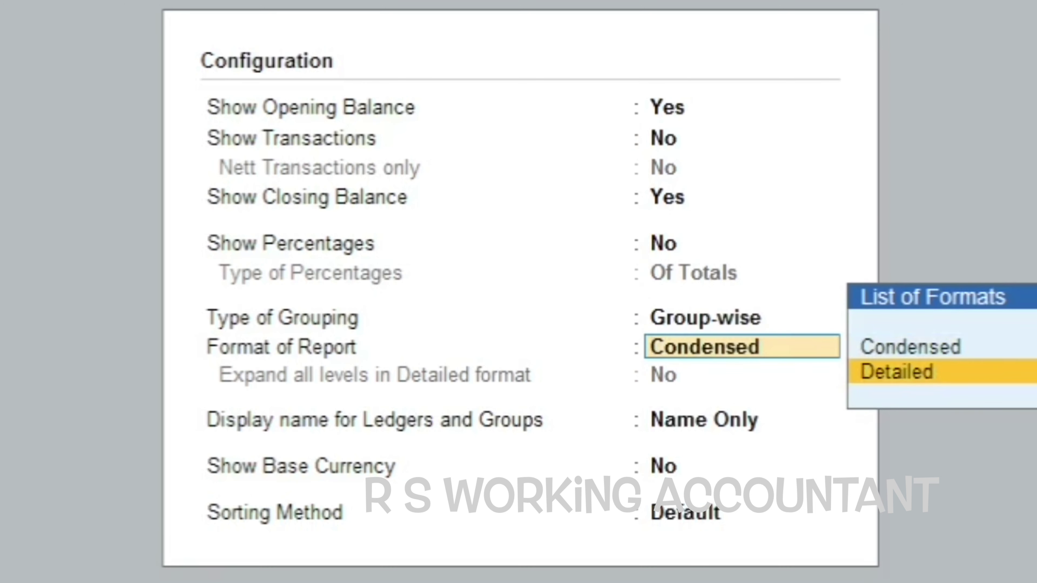
key(Return)
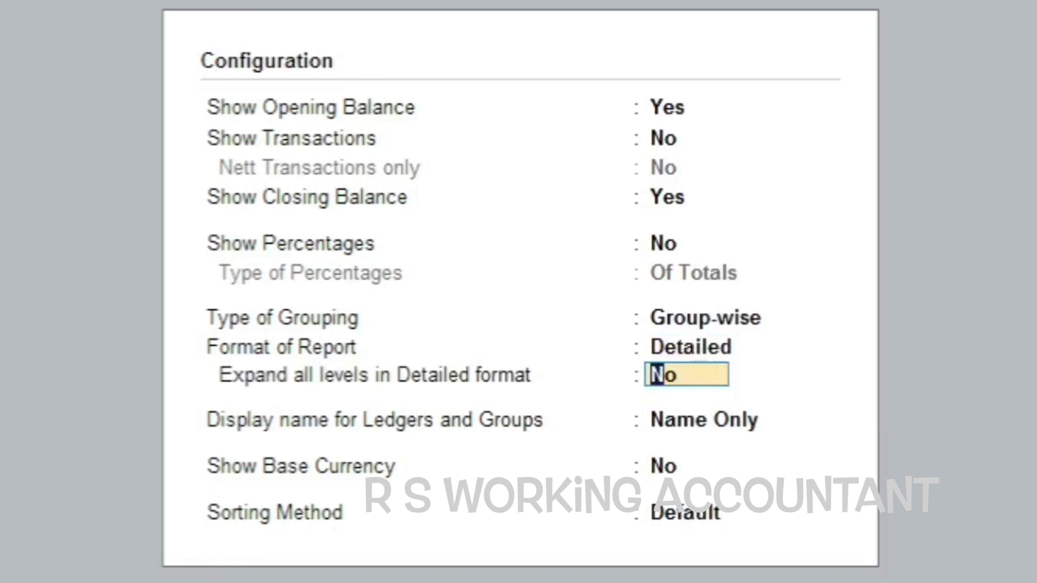
text(y)
key(Return)
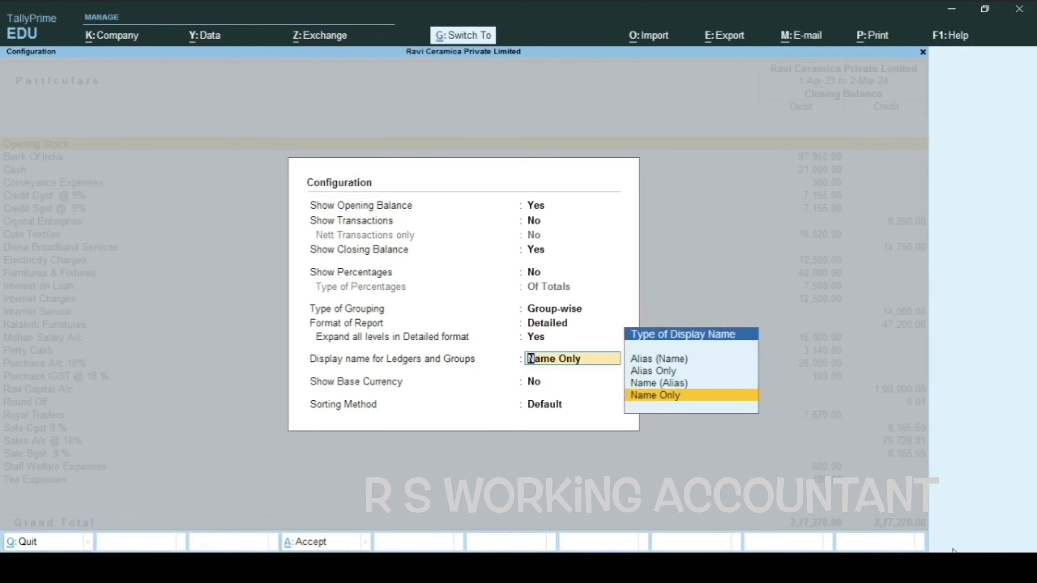
Apply the Trial Balance configuration and look through the expanded groups from Capital Account down to Current Assets
key(ctrl+a)
key(Down)
key(Down)
key(Down)
key(Down)
key(Down)
key(Down)
key(Down)
key(Down)
key(Down)
key(Down)
key(Down)
key(Down)
key(Down)
key(Down)
key(Down)
key(Down)
key(Down)
key(Down)
key(Down)
key(Down)
key(Down)
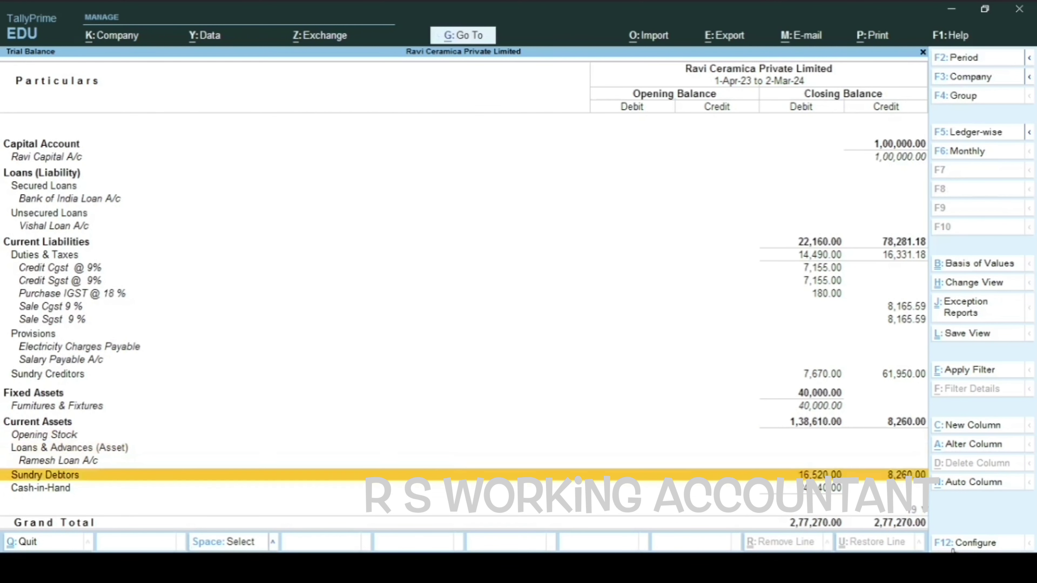
key(Up)
key(Up)
key(Up)
key(Up)
key(Up)
key(Up)
key(Up)
key(Up)
key(Up)
key(Up)
key(Up)
key(Up)
key(Up)
key(Up)
key(Up)
key(Up)
key(Up)
key(Up)
key(Up)
key(Up)
key(Up)
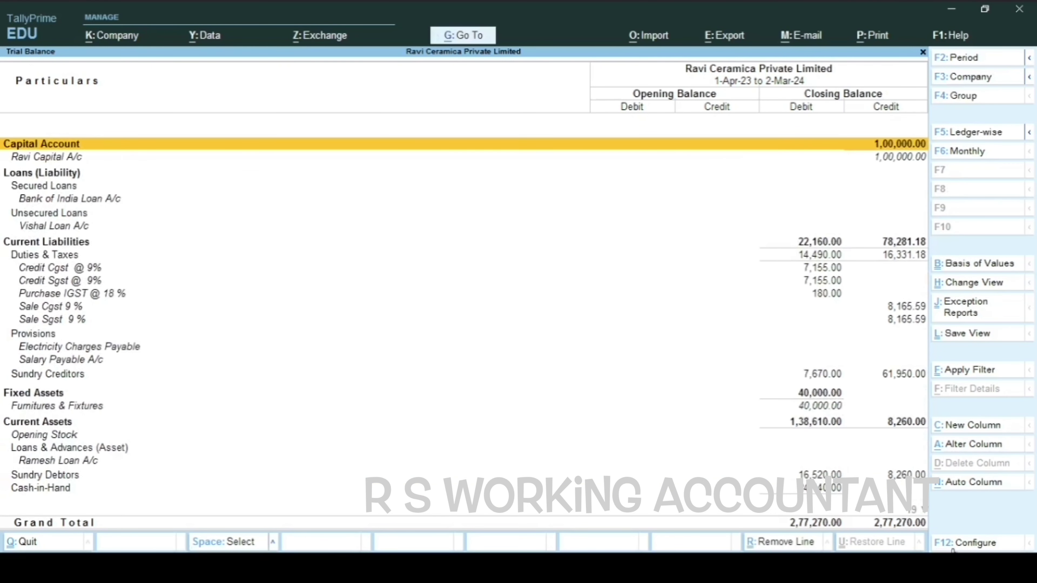
Examine the Secured Loans and Unsecured Loans subgroups under Loans (Liability), including the loan ledger beneath each
key(Down)
key(Down)
key(Down)
key(Up)
key(Down)
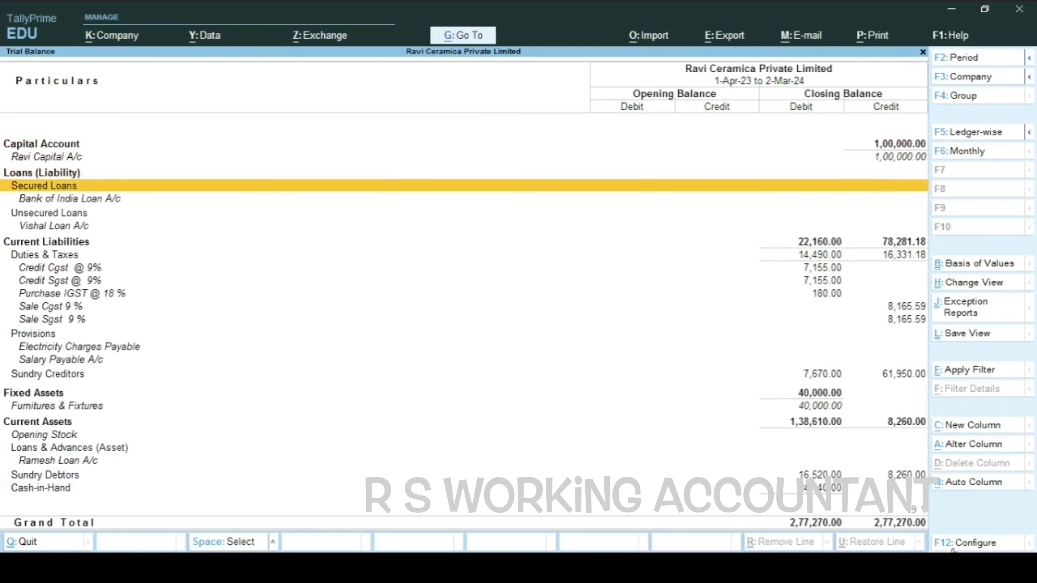
key(Down)
key(Up)
key(Down)
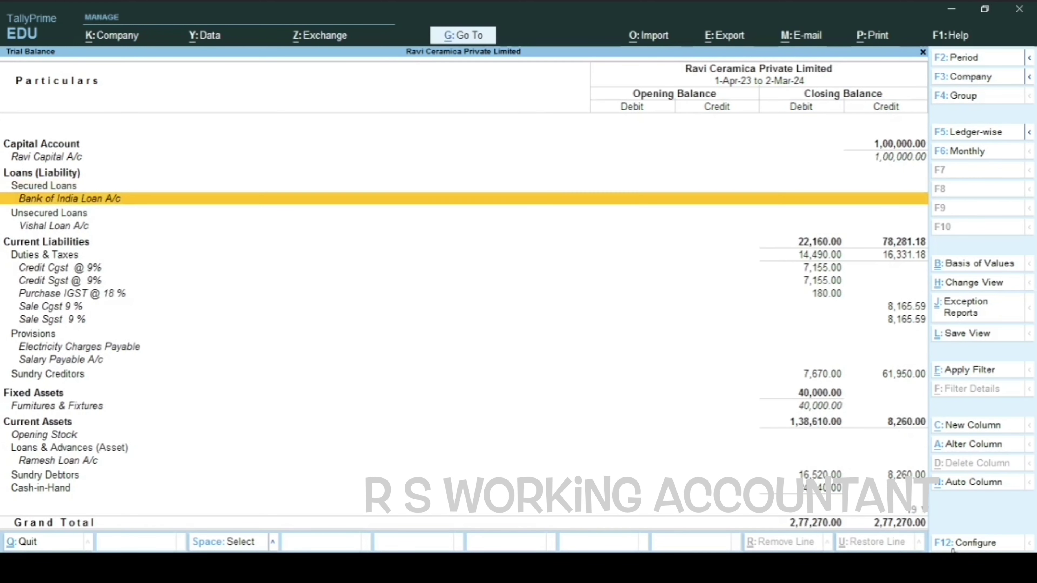
key(Up)
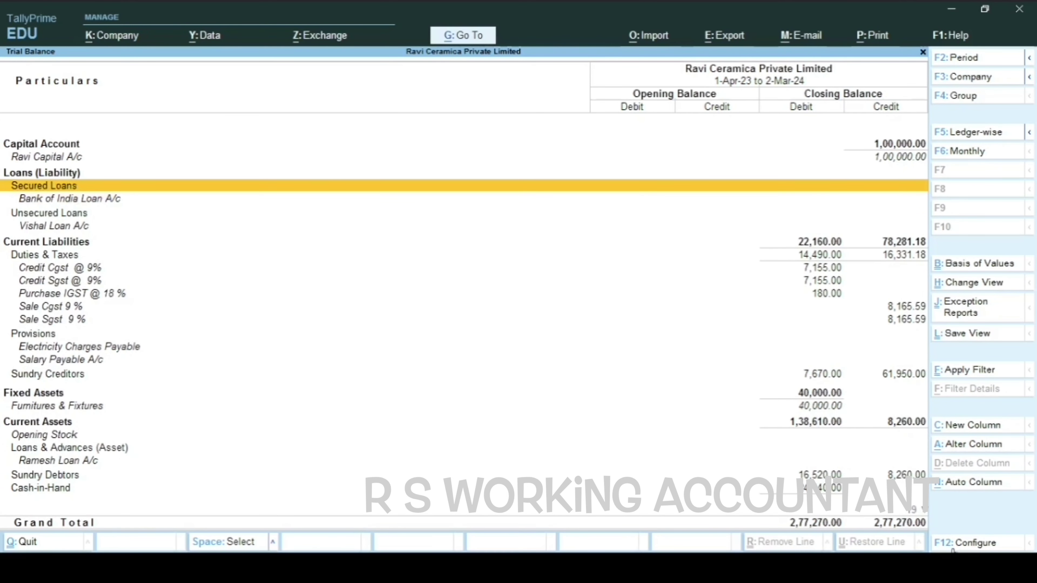
key(Down)
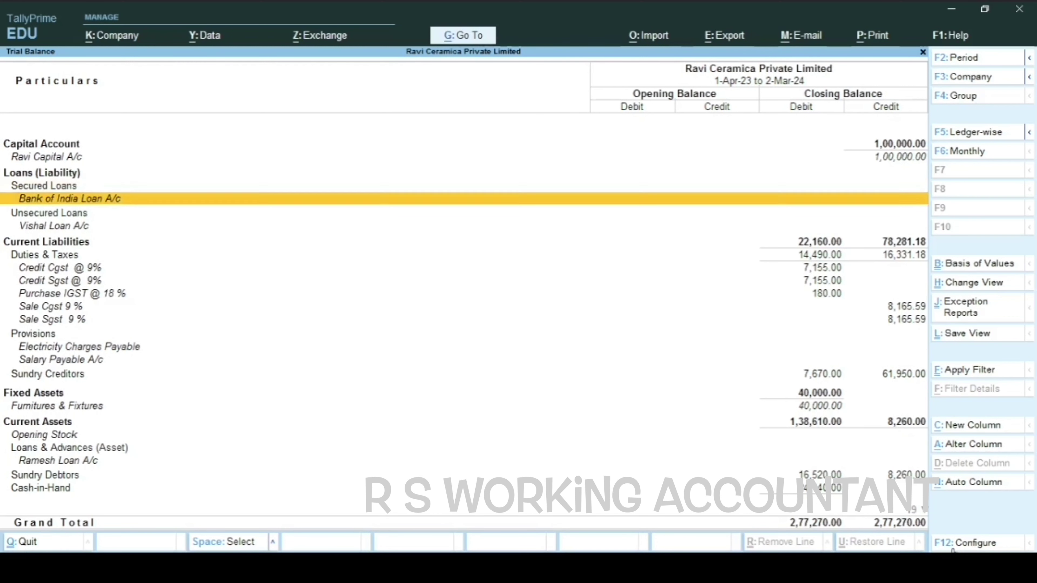
key(Up)
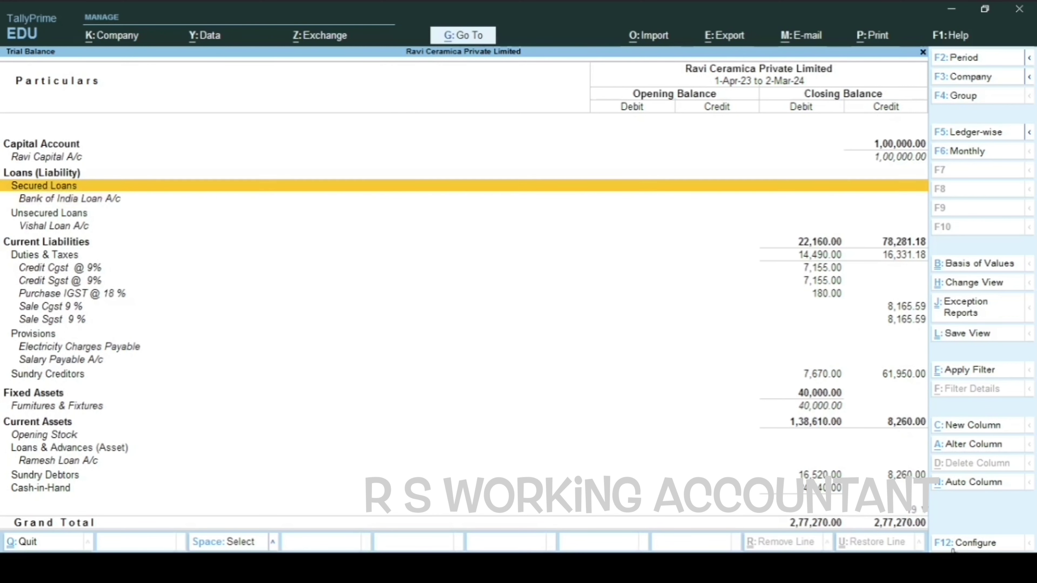
key(Down)
key(Down)
key(Down)
key(Up)
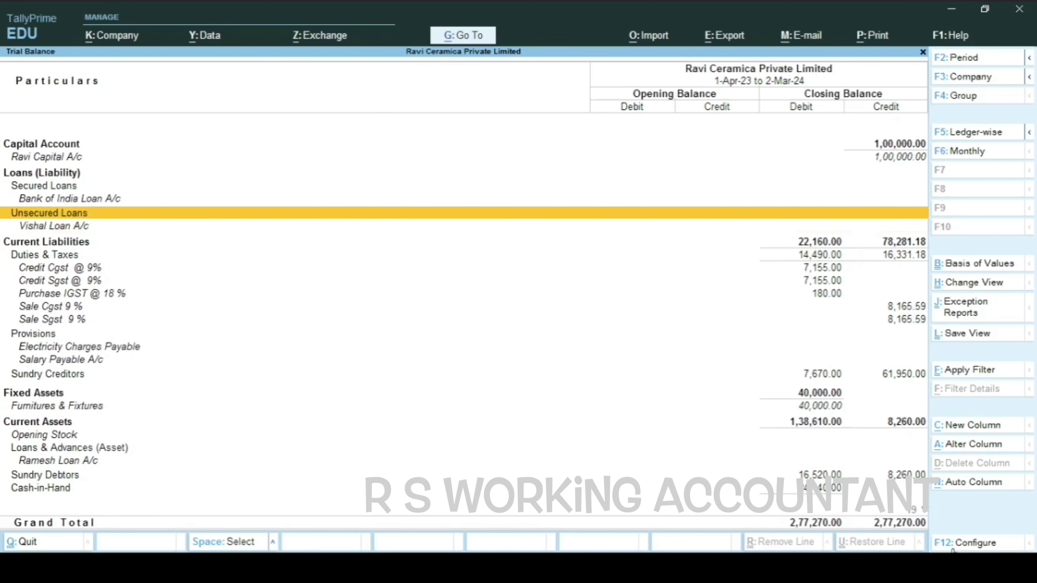
key(Down)
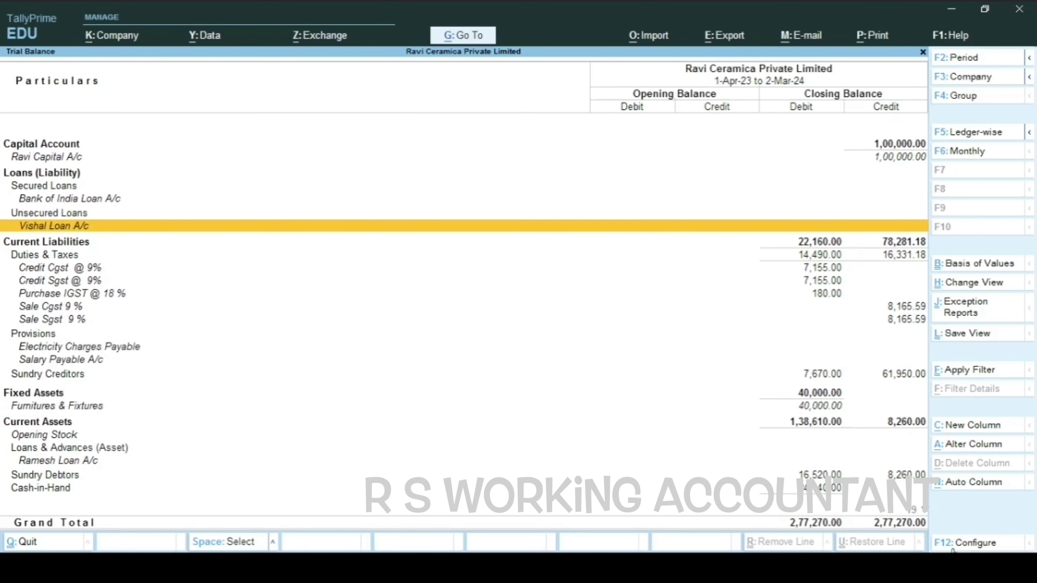
Examine the GST ledgers listed under Duties & Taxes in the Current Liabilities group
key(Down)
key(Down)
key(Down)
key(Down)
key(Down)
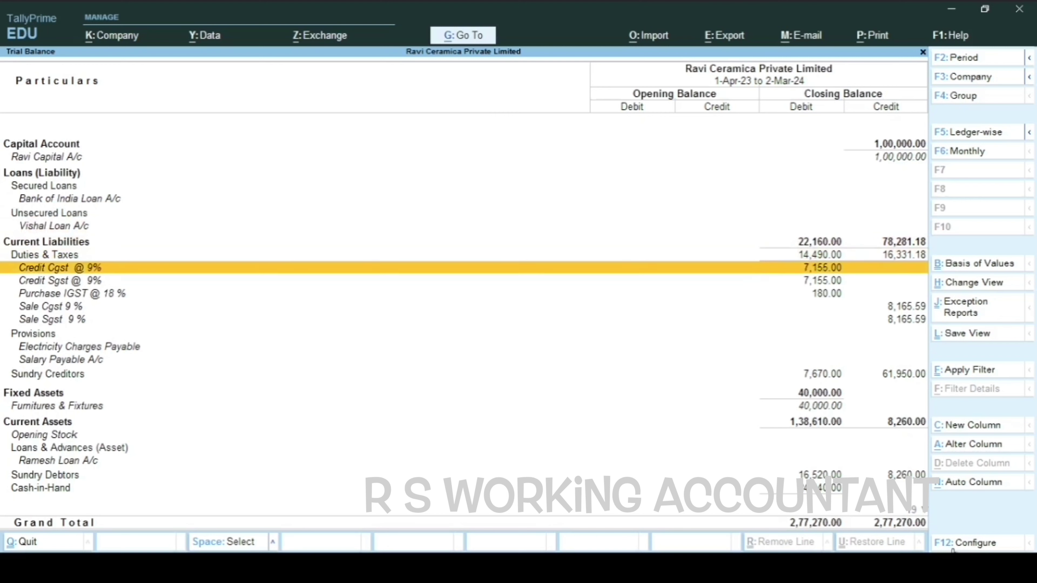
key(Down)
key(Down)
key(Down)
key(Up)
key(Up)
key(Up)
key(Up)
key(Up)
key(Up)
key(Up)
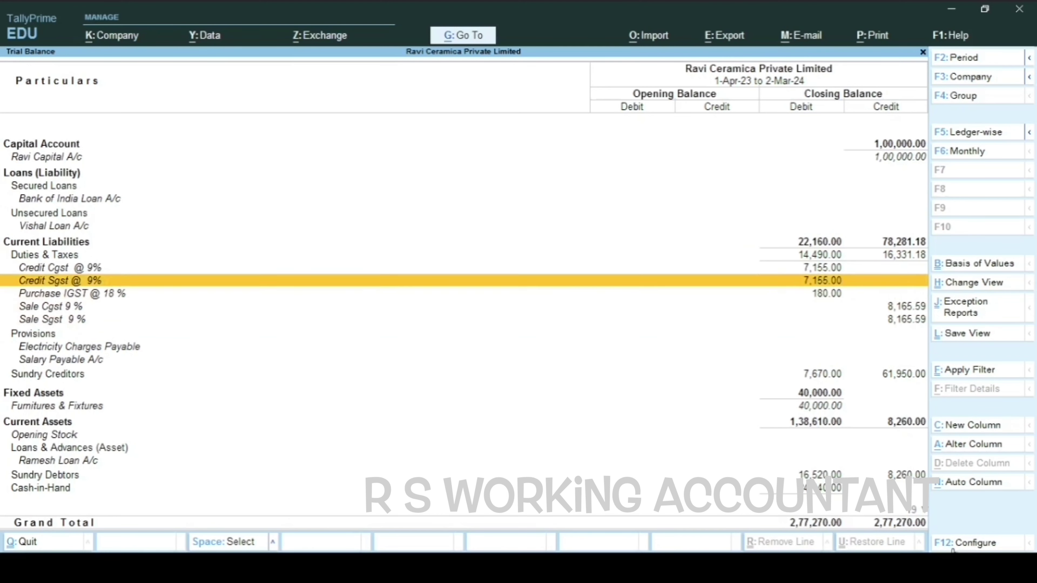
Examine the Provisions subgroup with its Electricity Charges Payable and Salary Payable A/c ledgers
key(Down)
key(Down)
key(Down)
key(Down)
key(Down)
key(Down)
key(Down)
key(Down)
key(Down)
key(Down)
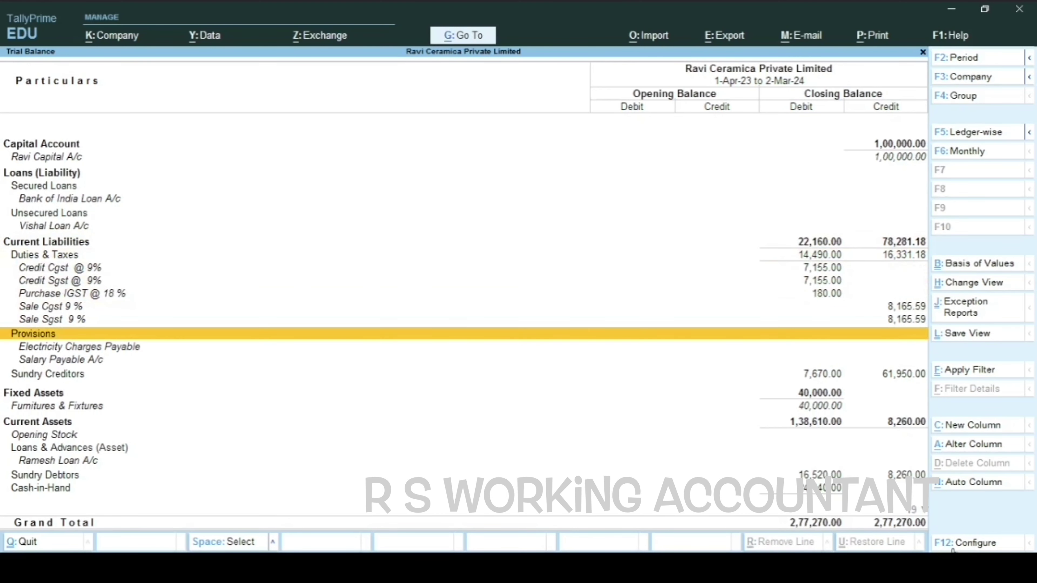
key(Down)
key(Up)
key(Up)
key(Up)
key(Up)
key(Down)
key(Down)
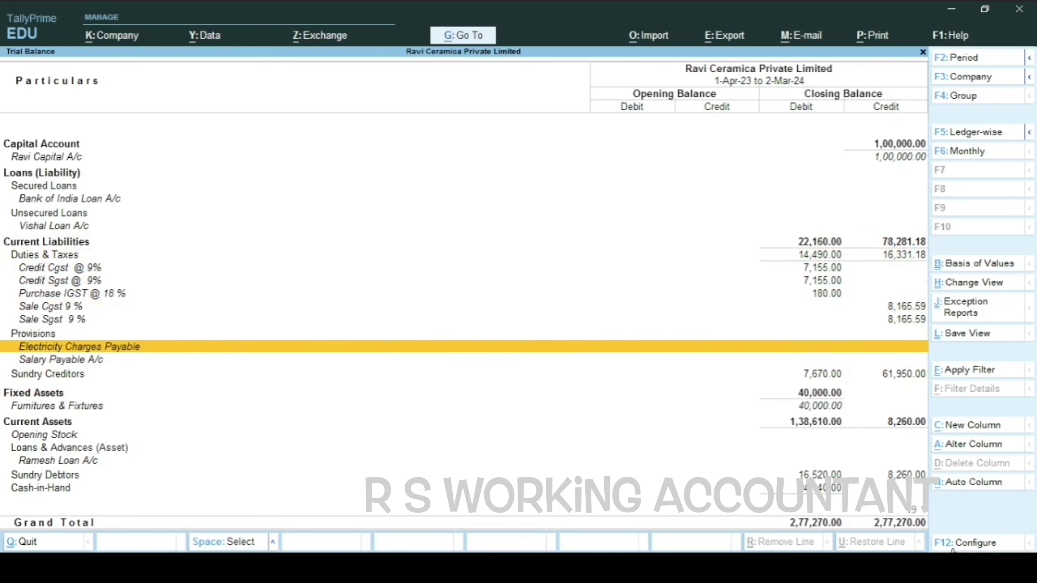
key(Down)
key(Up)
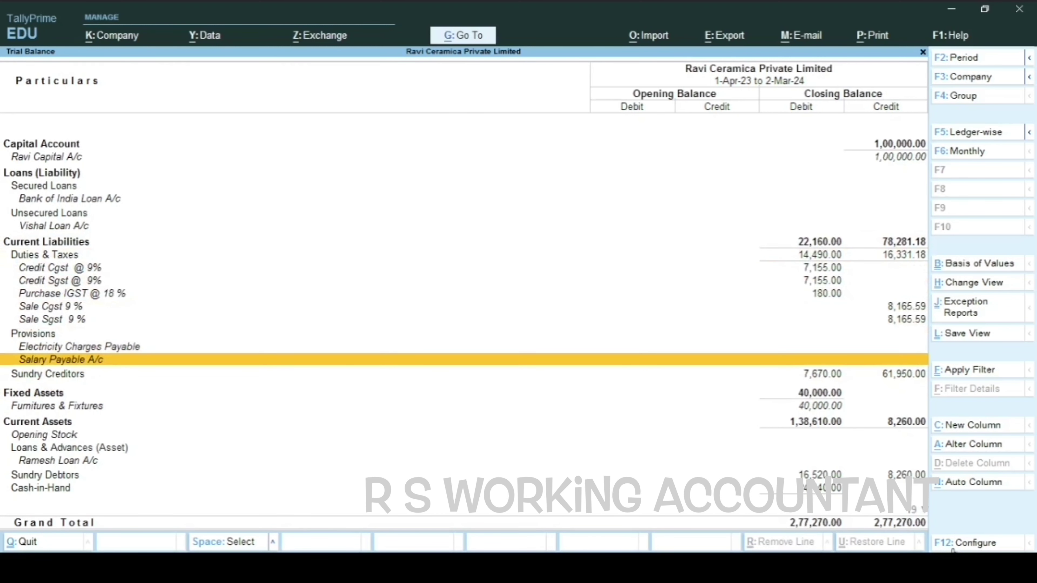
Look through the asset groups down to Bank Accounts, then examine Fixed Assets and its Furnitures & Fixtures ledger
key(Down)
key(Down)
key(Down)
key(Down)
key(Down)
key(Down)
key(Down)
key(Down)
key(Down)
key(Down)
key(Down)
key(Down)
key(Down)
key(Down)
key(Up)
key(Up)
key(Up)
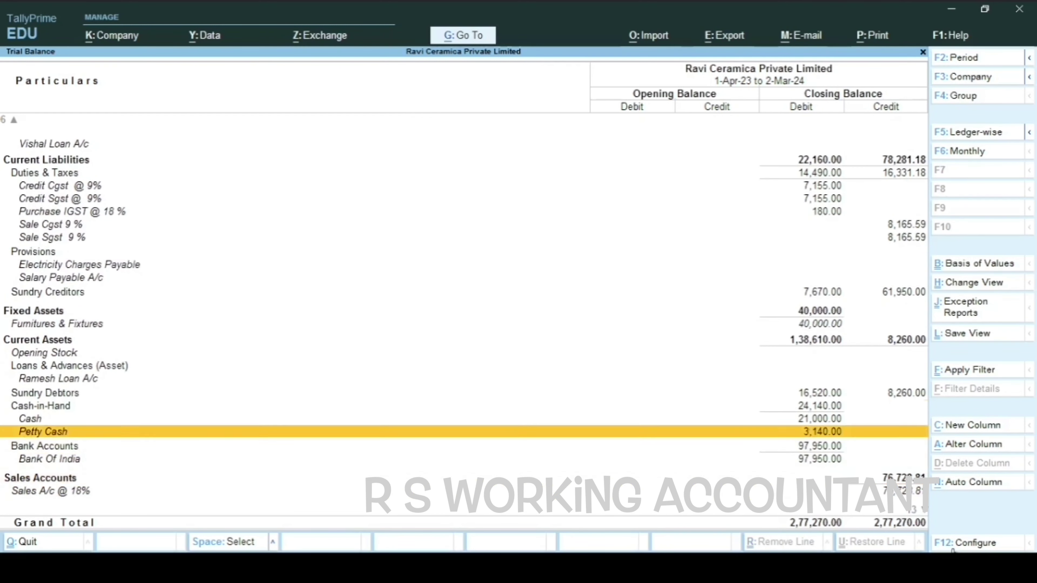
key(Up)
key(Up)
key(Up)
key(Up)
key(Up)
key(Up)
key(Up)
key(Up)
key(Up)
key(Down)
key(Up)
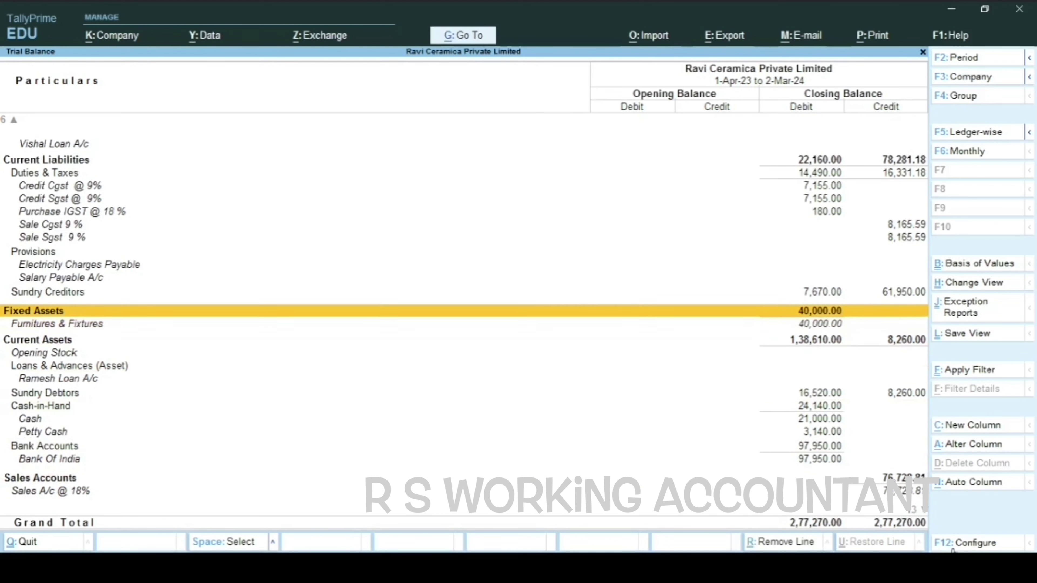
key(Down)
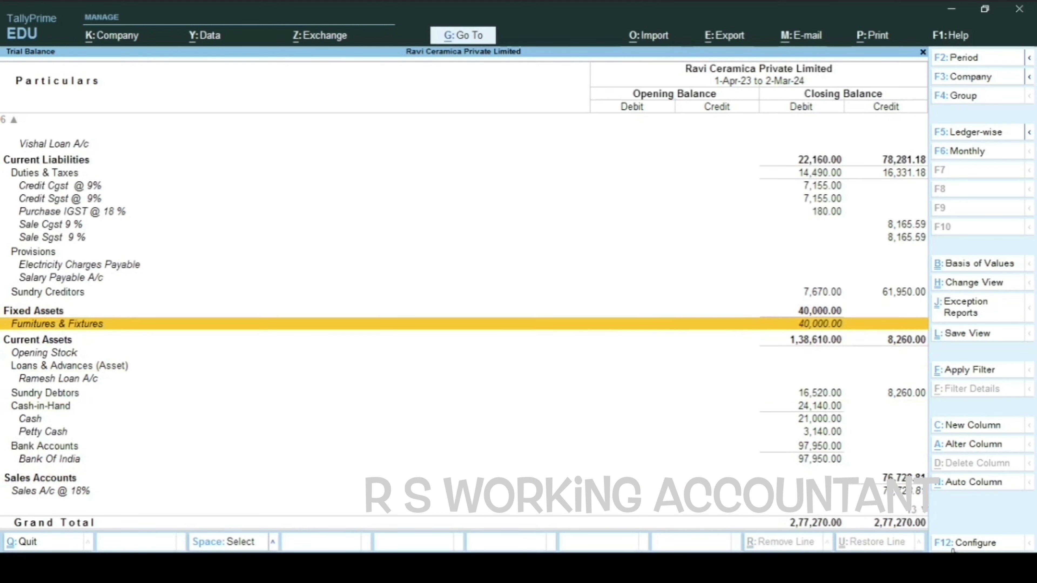
Examine Opening Stock and the loan ledger under Loans & Advances (Asset) in the Current Assets group
key(Down)
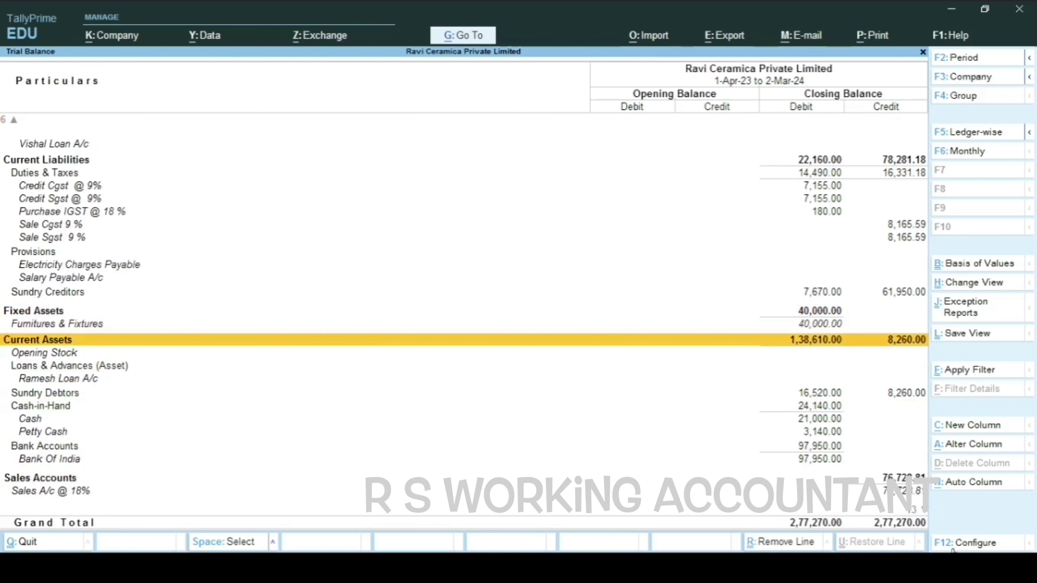
key(Down)
key(Down)
key(Down)
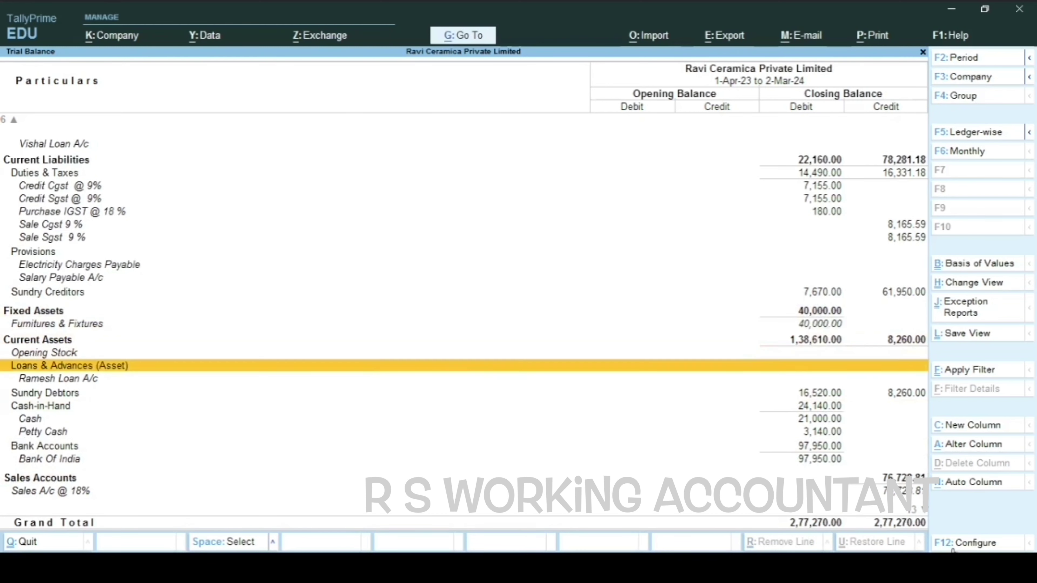
key(Up)
key(Down)
key(Down)
key(Down)
key(Down)
key(Down)
key(Down)
key(Down)
key(Down)
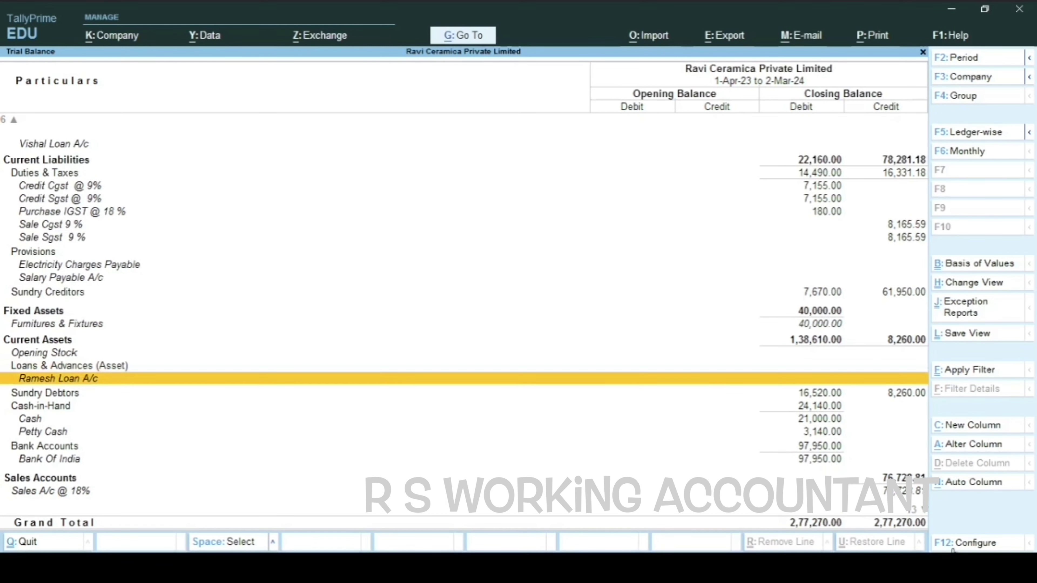
Review the sales, purchase, indirect income and indirect expense groups, then return to Sundry Debtors under Current Assets
key(Down)
key(Down)
key(Down)
key(Down)
key(Down)
key(Down)
key(Down)
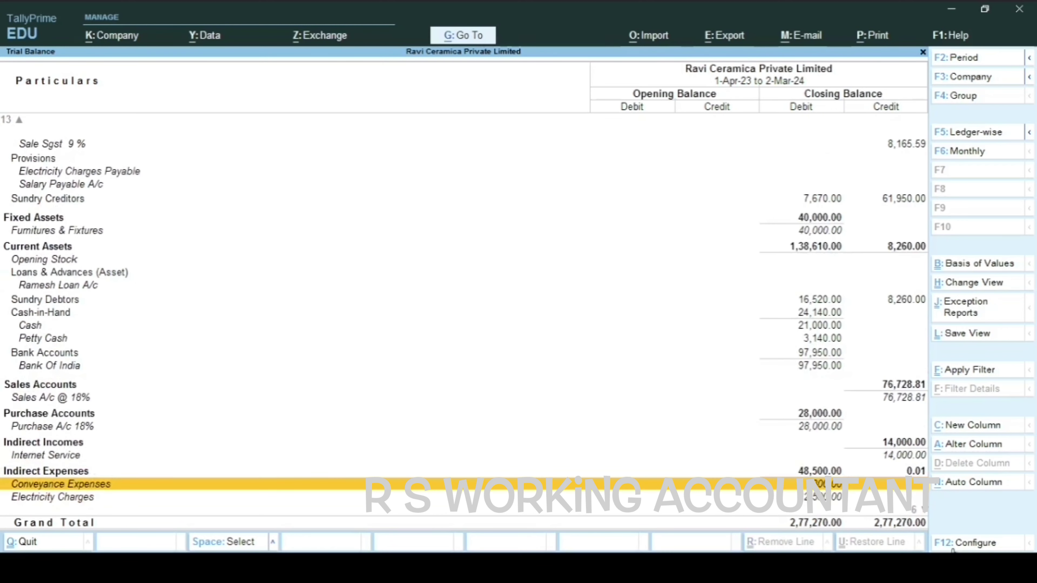
key(Up)
key(Up)
key(Up)
key(Up)
key(Up)
key(Up)
key(Up)
key(Up)
key(Up)
key(Up)
key(Up)
key(Up)
key(Up)
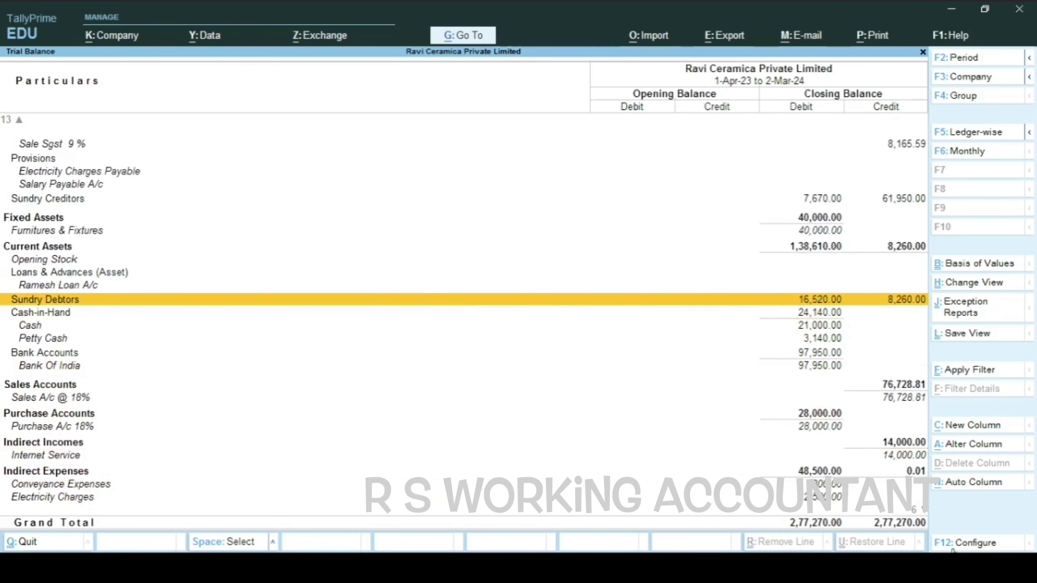
Examine the cash and bank ledgers under Current Assets, followed by the Sales Accounts and Purchase Accounts groups with their ledgers
key(Down)
key(Down)
key(Down)
key(Down)
key(Down)
key(Down)
key(Down)
key(Down)
key(Down)
key(Down)
key(Down)
key(Down)
key(Down)
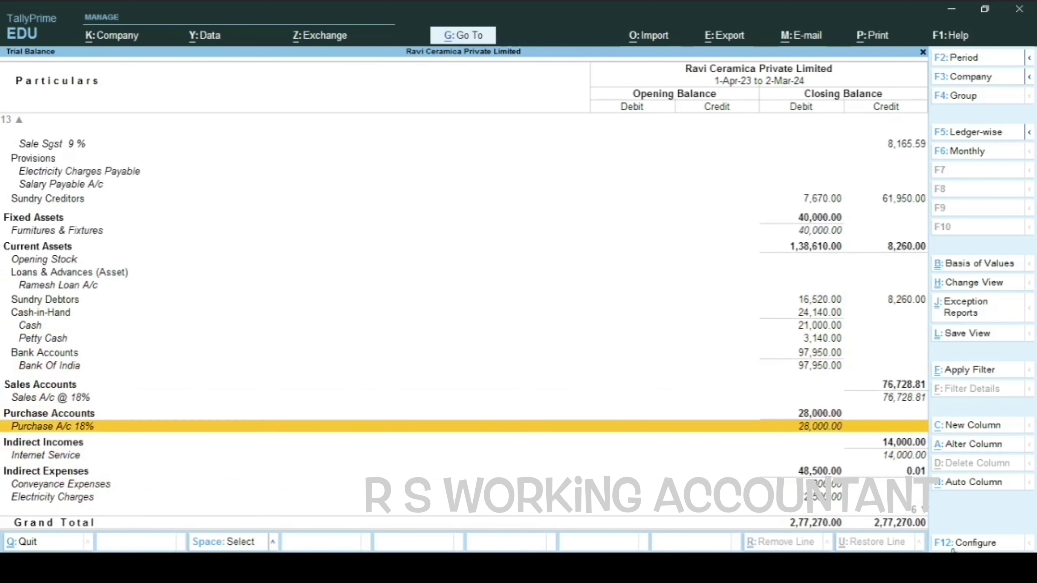
Examine the Indirect Incomes group and all Indirect Expenses ledgers down to Tea Expenses, then return to Electricity Charges
key(Down)
key(Down)
key(Down)
key(Down)
key(Down)
key(Down)
key(Down)
key(Down)
key(Up)
key(Up)
key(Up)
key(Up)
key(Up)
key(Up)
key(Up)
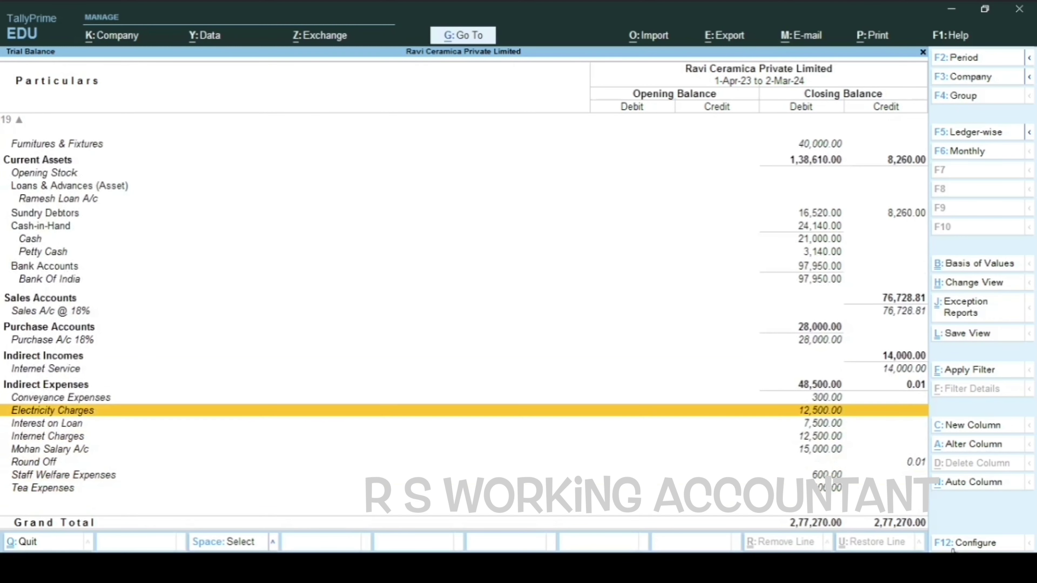